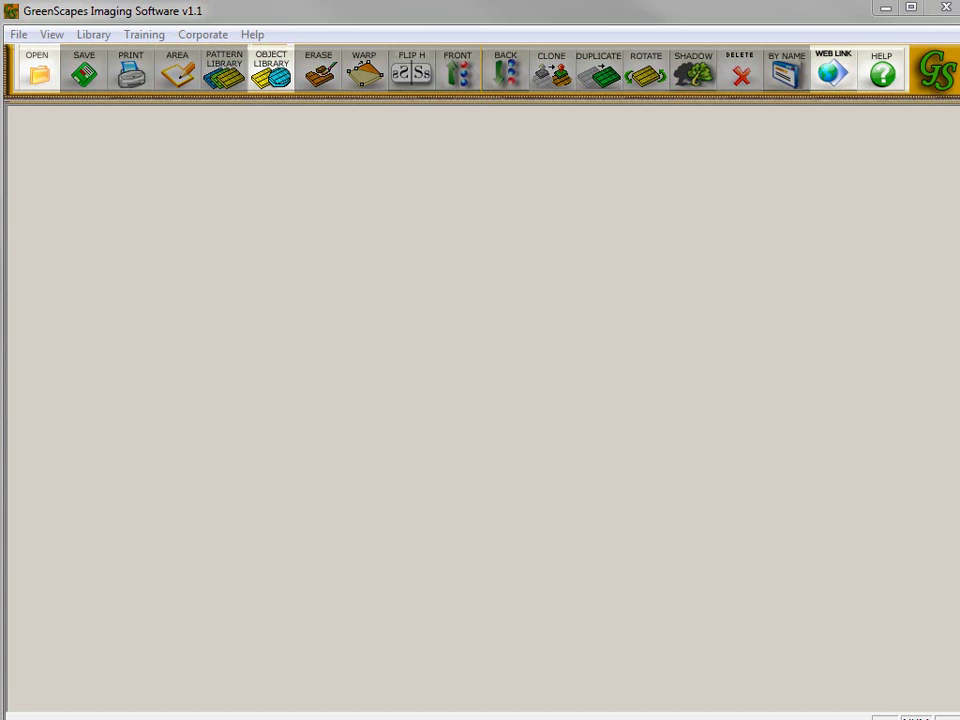
# Switch to the web browser and search Google Images for "fire pit".
pyautogui.moveTo(959, 92)
pyautogui.mouseDown()
pyautogui.moveTo(692, 92)
pyautogui.moveTo(480, 41)
pyautogui.mouseUp()
pyautogui.click(526, 400)
pyautogui.write('fir')
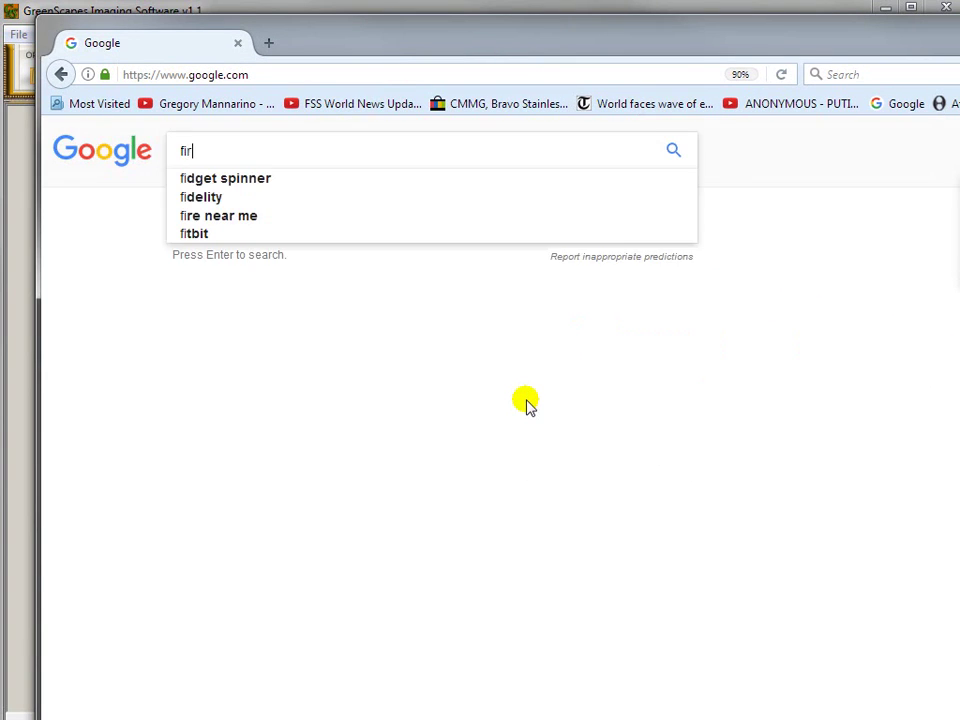
pyautogui.write('e pit')
pyautogui.press('Return')
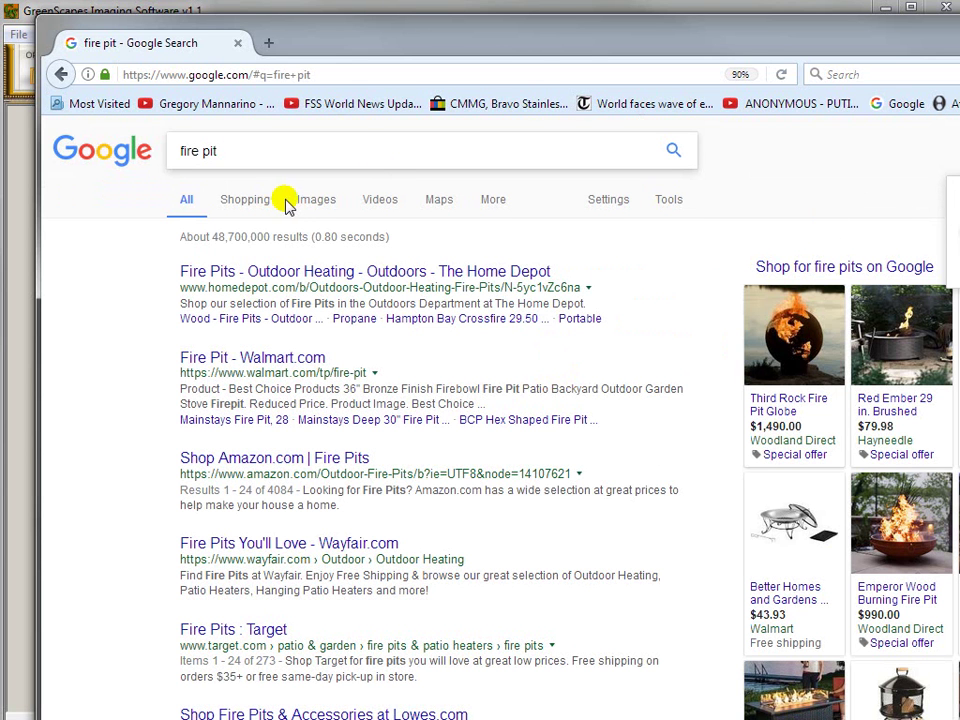
pyautogui.click(315, 203)
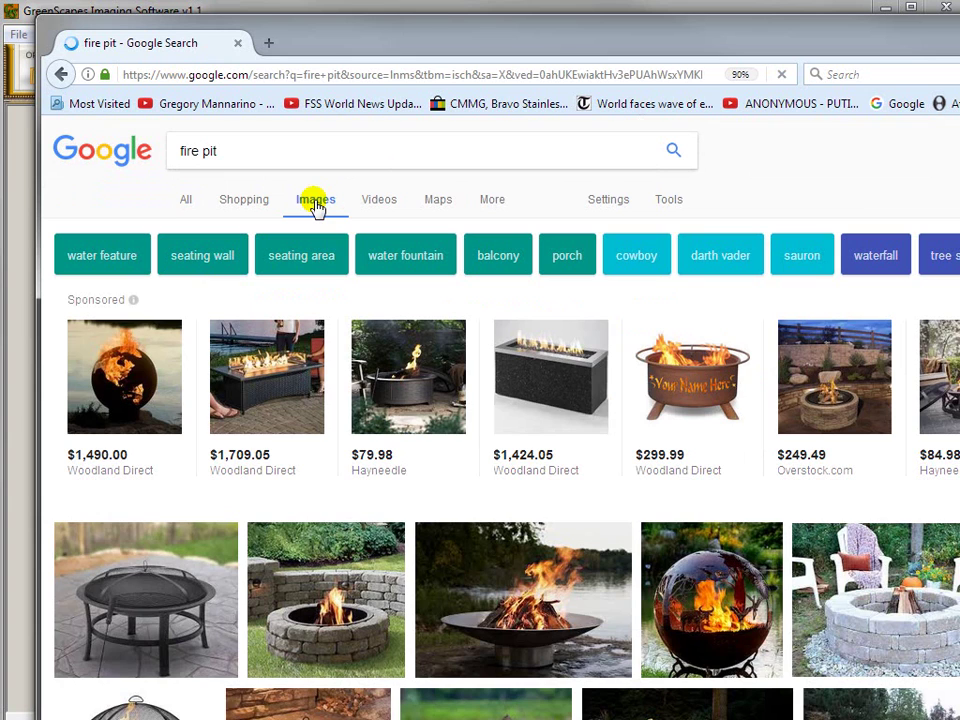
# Browse the fire pit image results and open the preview of the round stacked-stone fire pit with a pale cap and logs.
pyautogui.scroll(-5, 500, 420)
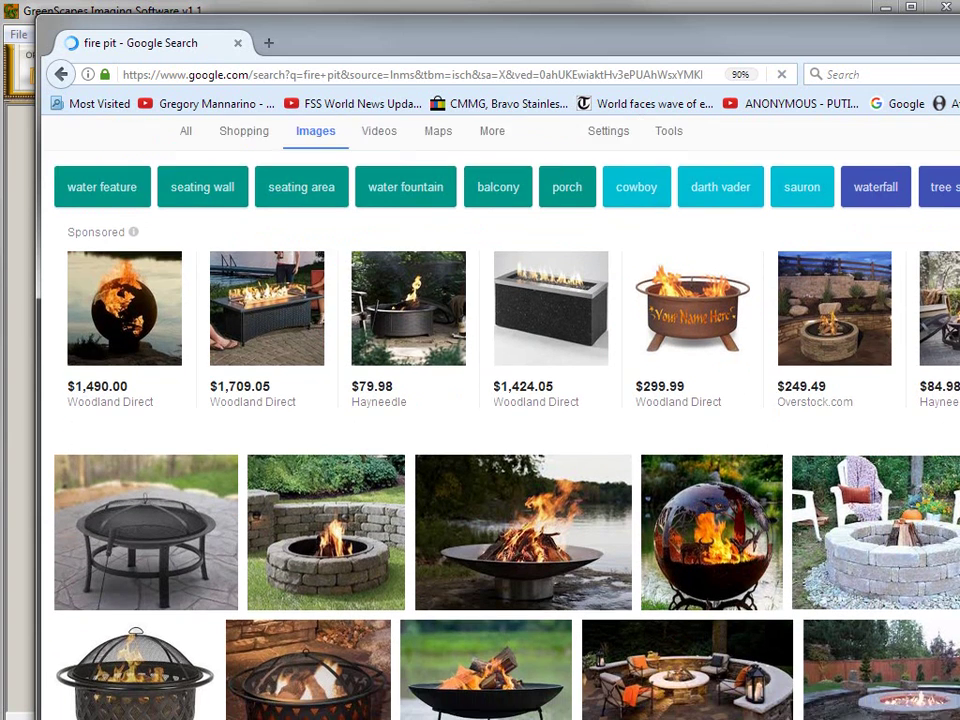
pyautogui.scroll(-2, 500, 420)
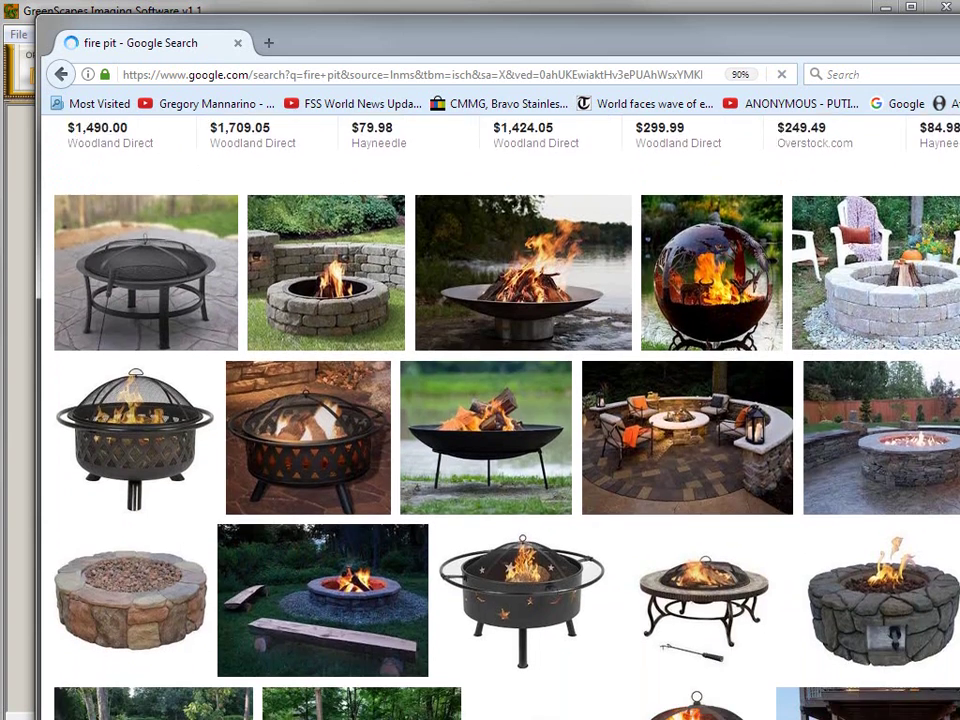
pyautogui.scroll(-4, 500, 420)
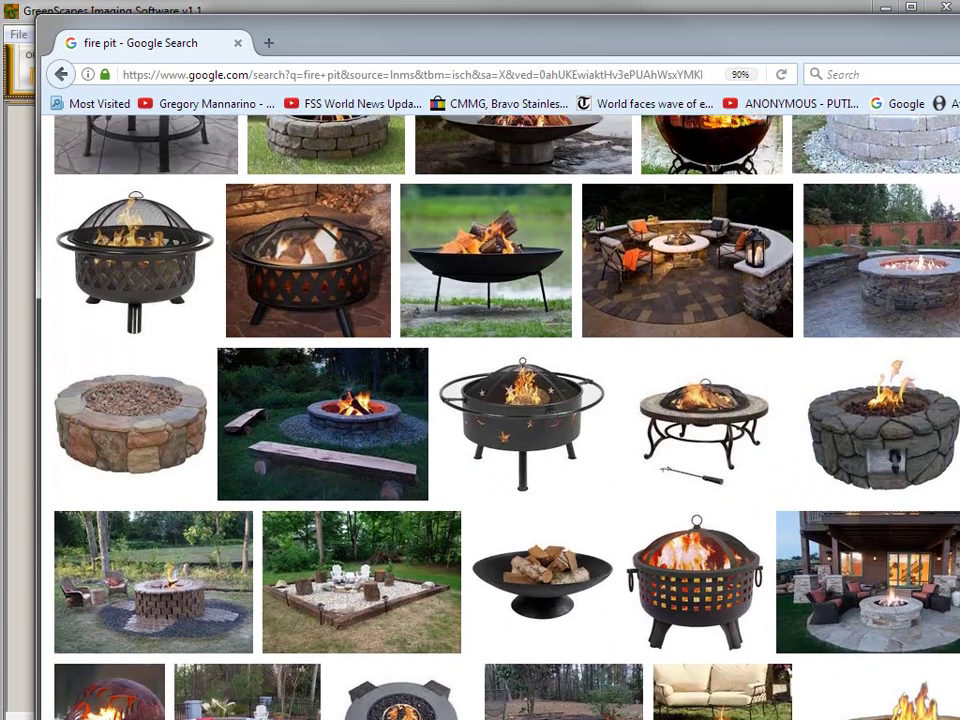
pyautogui.scroll(-2, 500, 420)
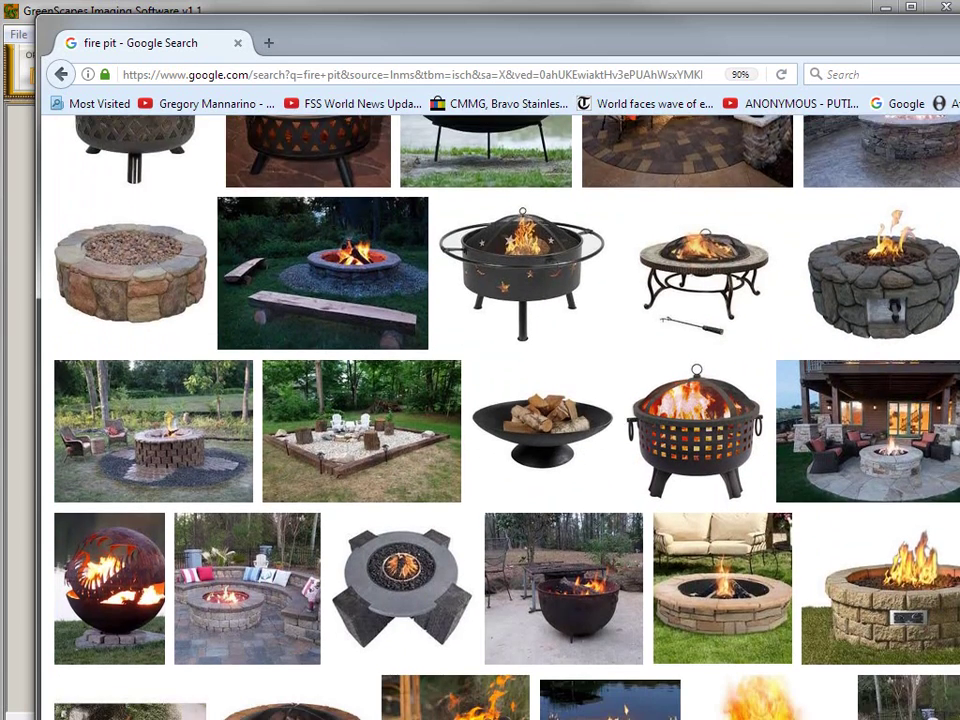
pyautogui.scroll(-1, 500, 420)
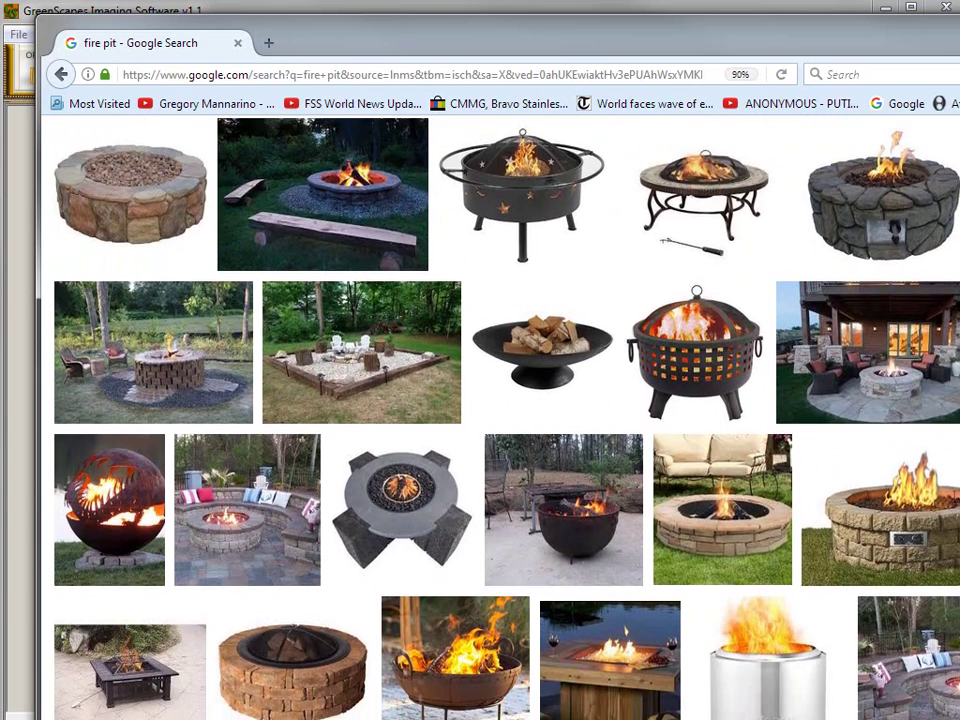
pyautogui.scroll(-1, 500, 420)
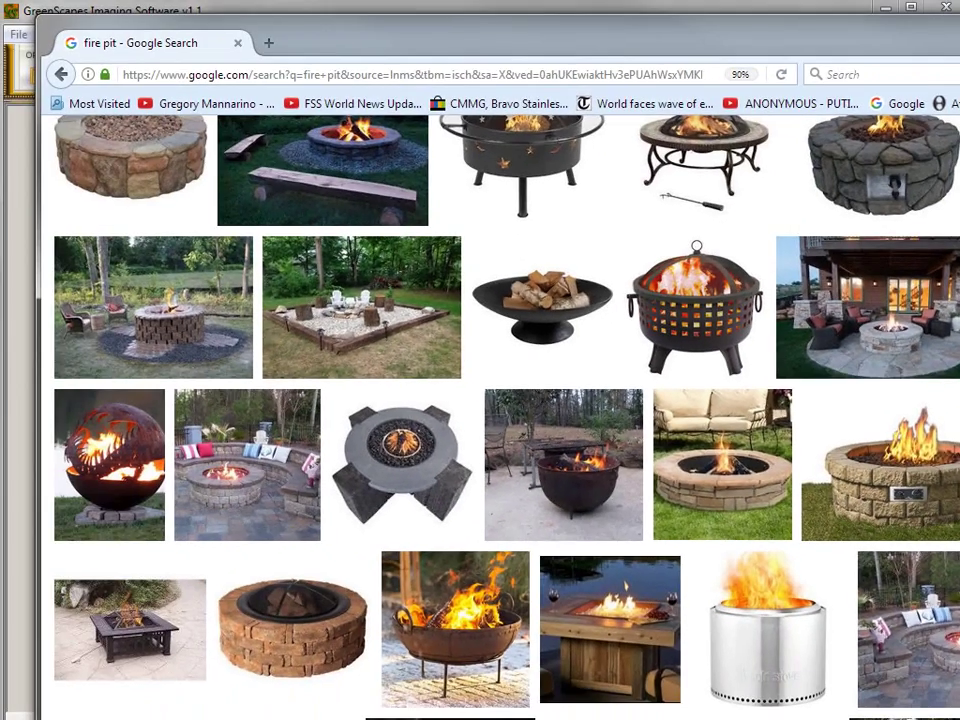
pyautogui.click(880, 465)
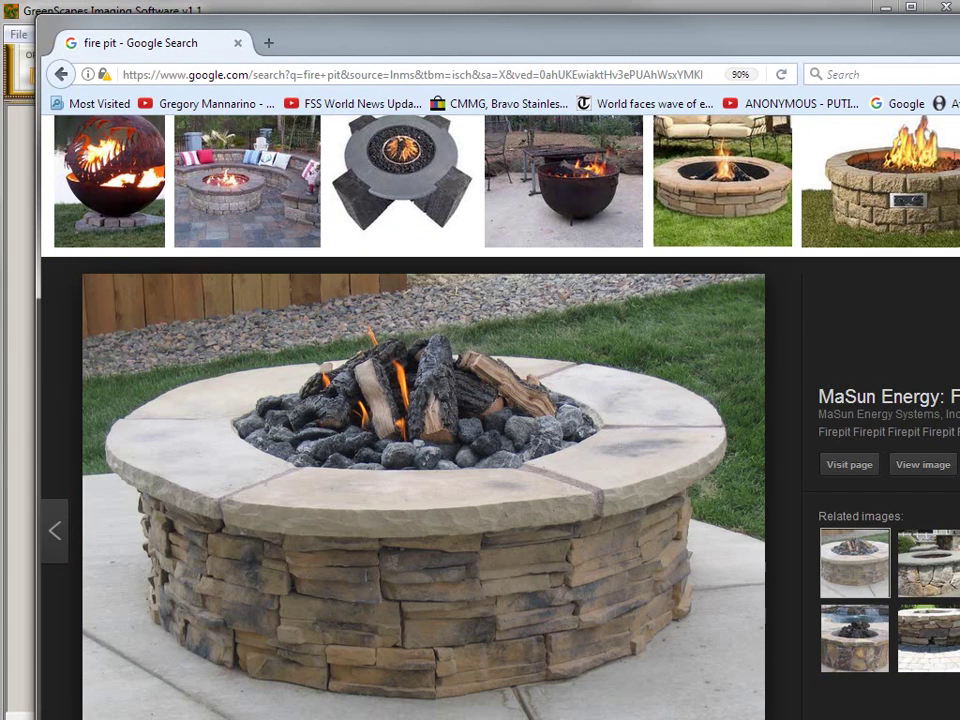
# Save the previewed fire pit image as Firepit13.jpg on the My Passport (F:) drive.
pyautogui.rightClick(416, 432)
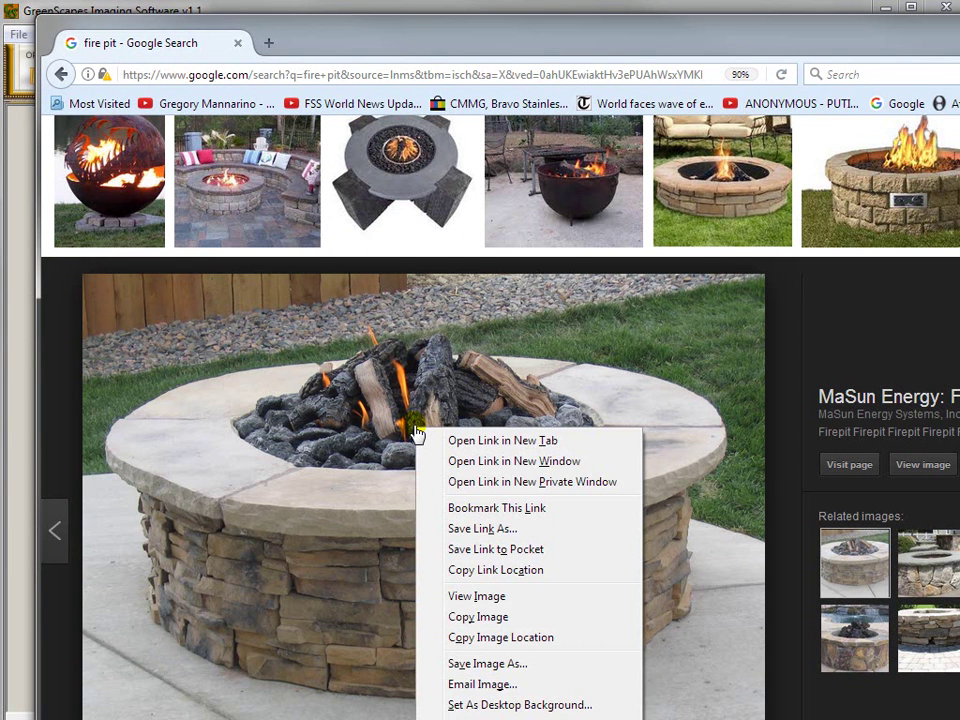
pyautogui.click(543, 665)
pyautogui.moveTo(463, 26); pyautogui.dragTo(510, 86)
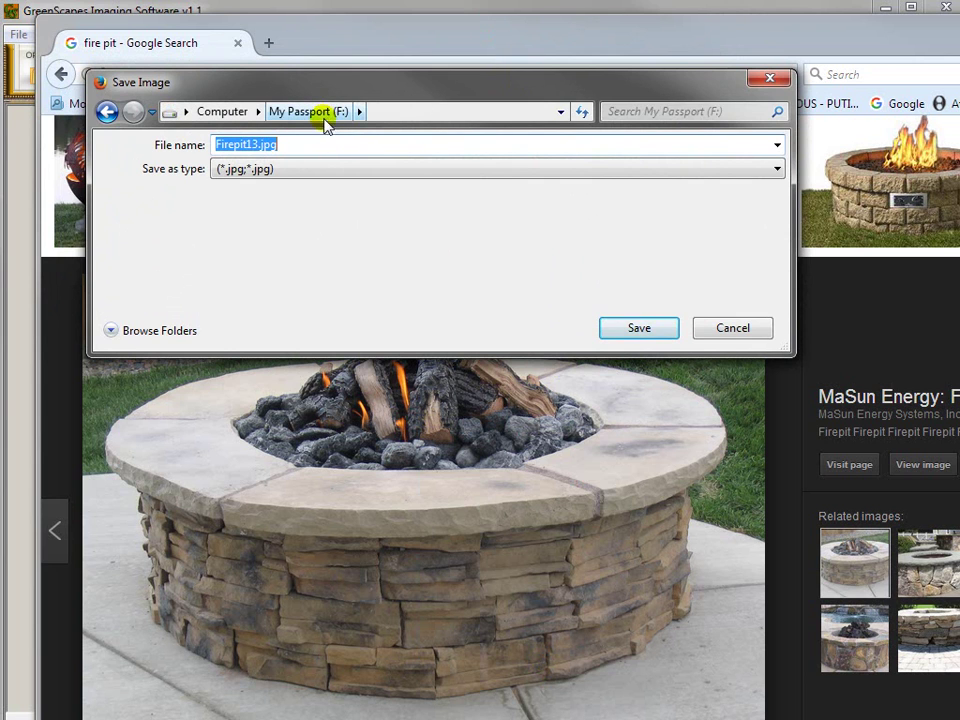
pyautogui.click(662, 329)
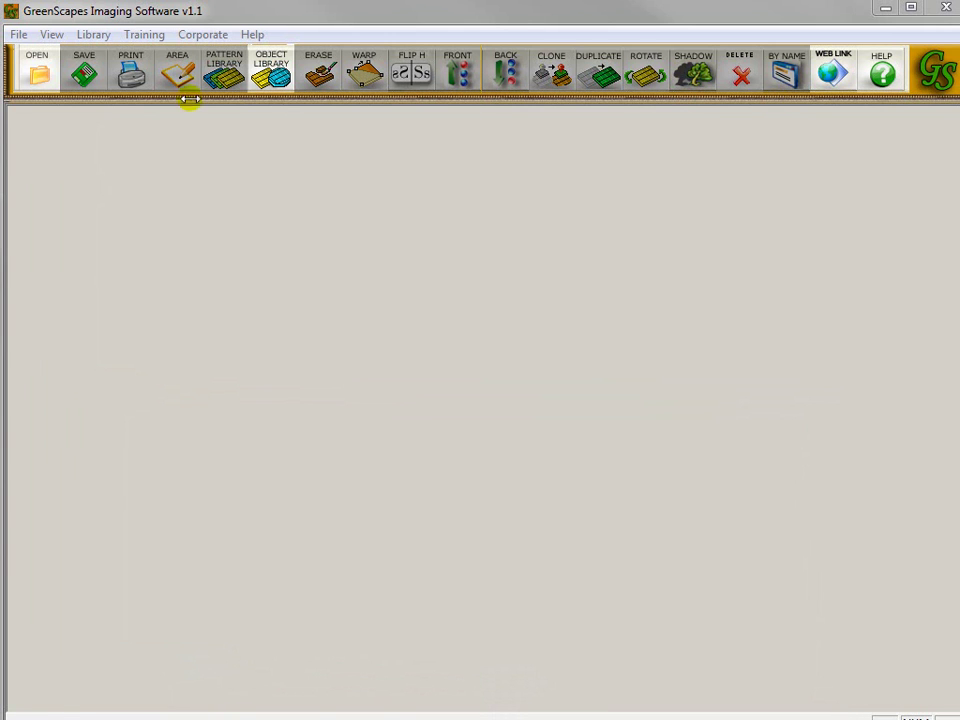
# In GreenScapes Imaging Software, show the My Passport (F:) files as large icons and open Firepit13.jpg.
pyautogui.click(43, 80)
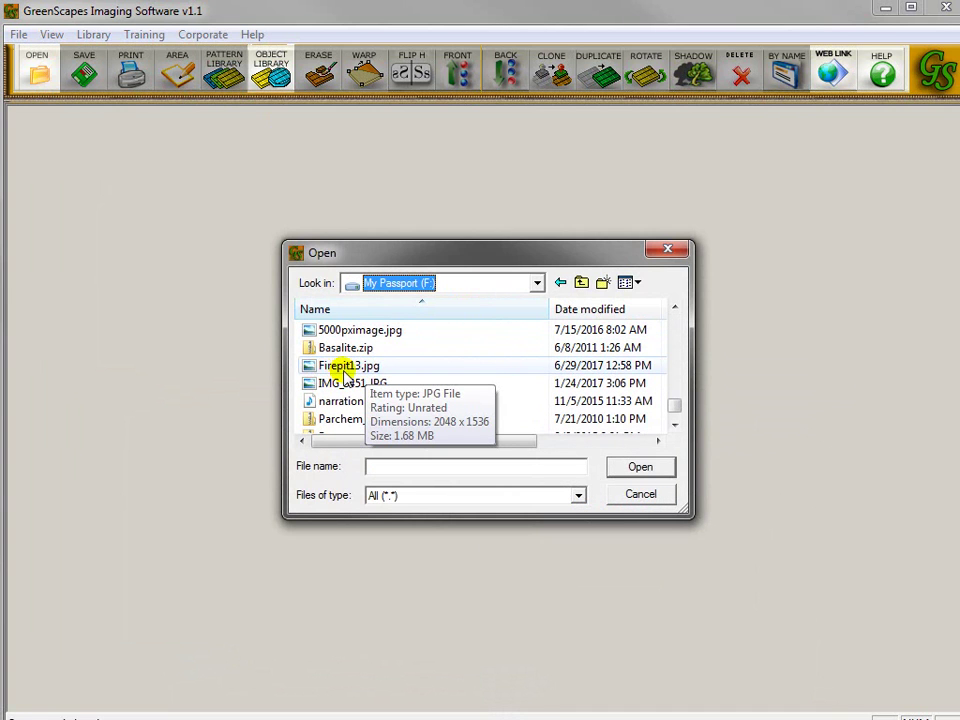
pyautogui.click(639, 284)
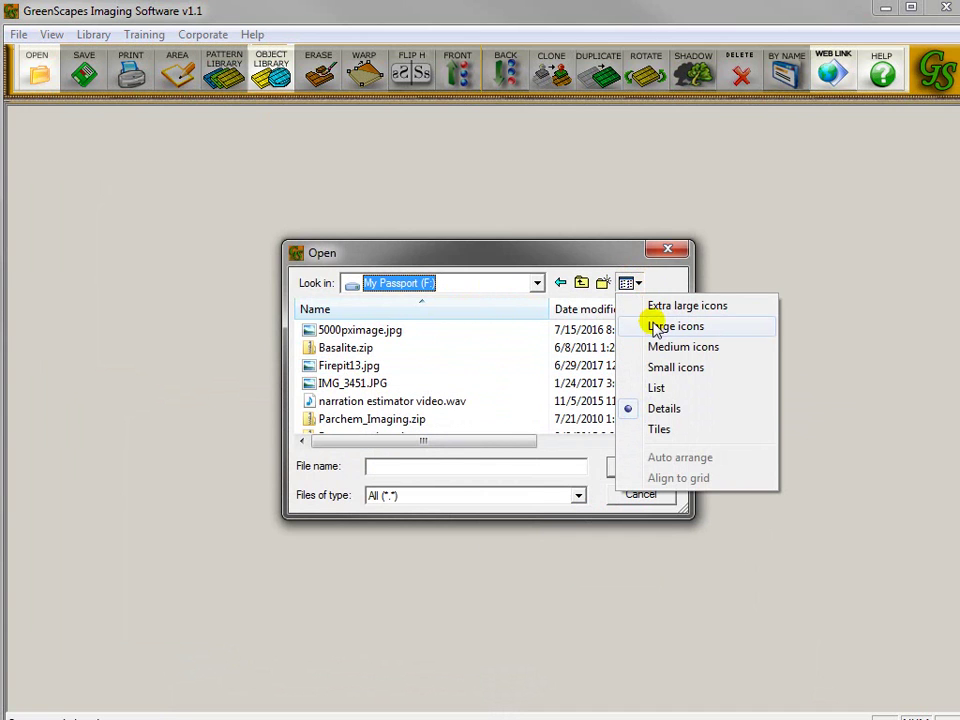
pyautogui.click(634, 327)
pyautogui.moveTo(675, 318); pyautogui.dragTo(677, 414)
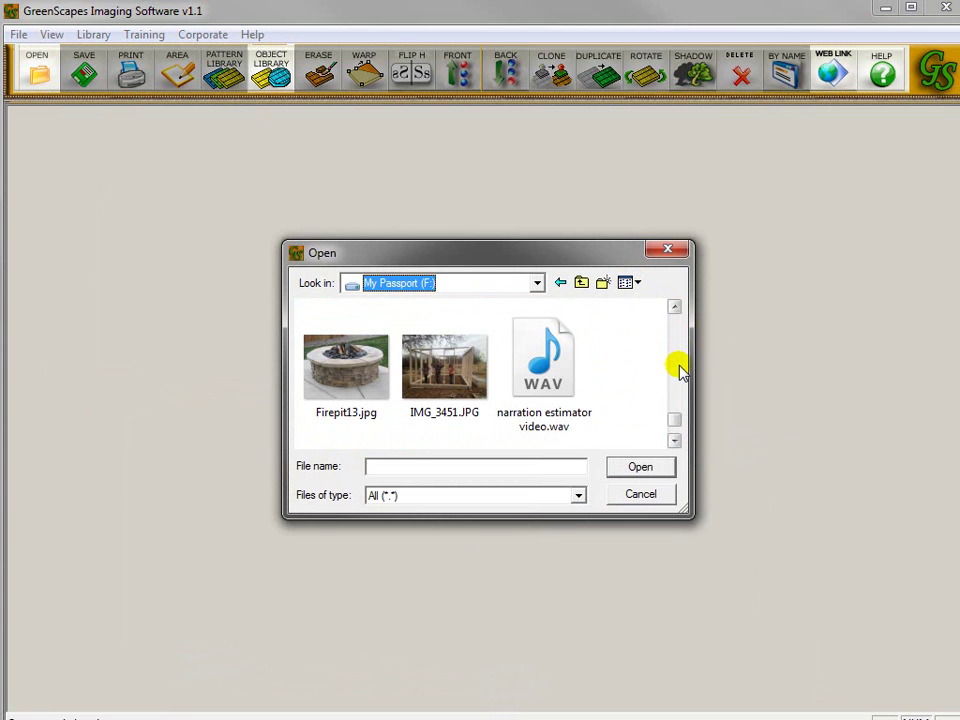
pyautogui.doubleClick(338, 380)
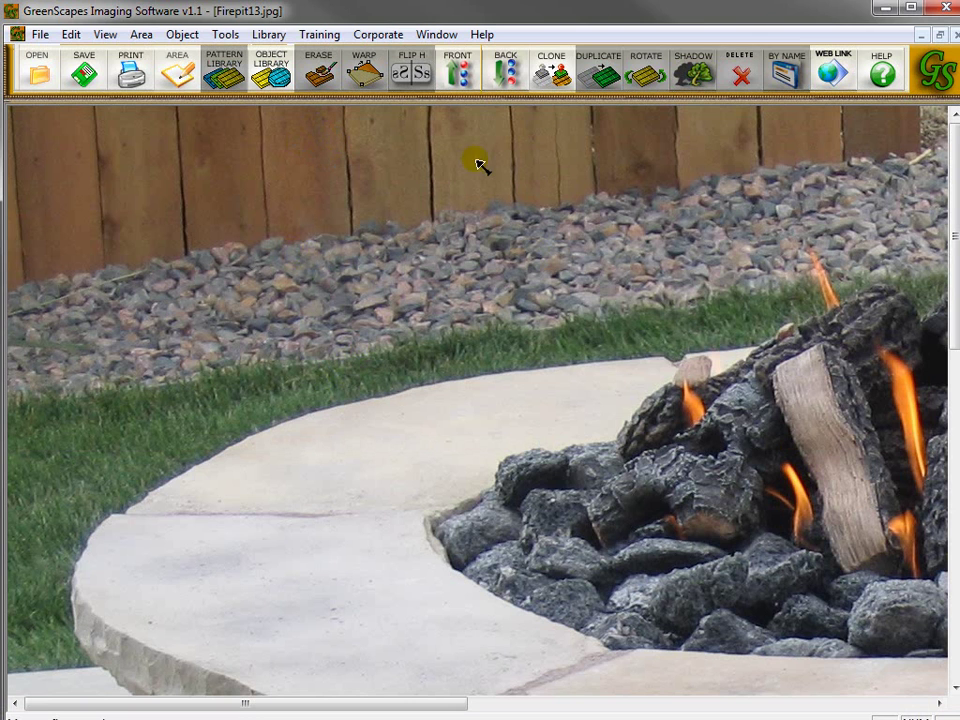
# Resize the background image to a width of 800 pixels, maintaining the aspect ratio.
pyautogui.click(40, 36)
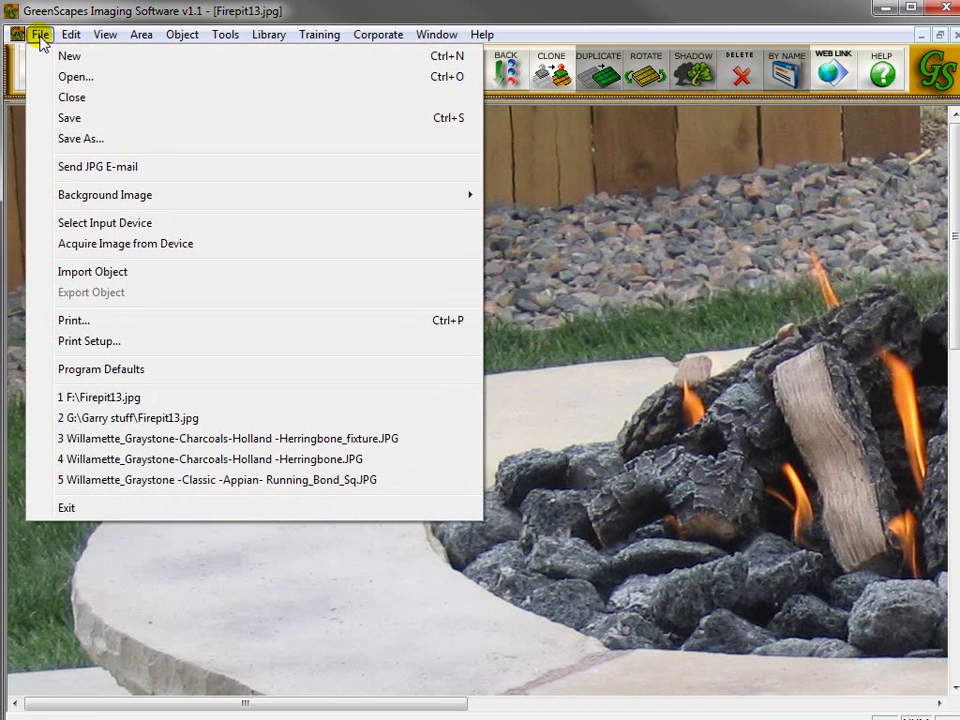
pyautogui.moveTo(193, 197)
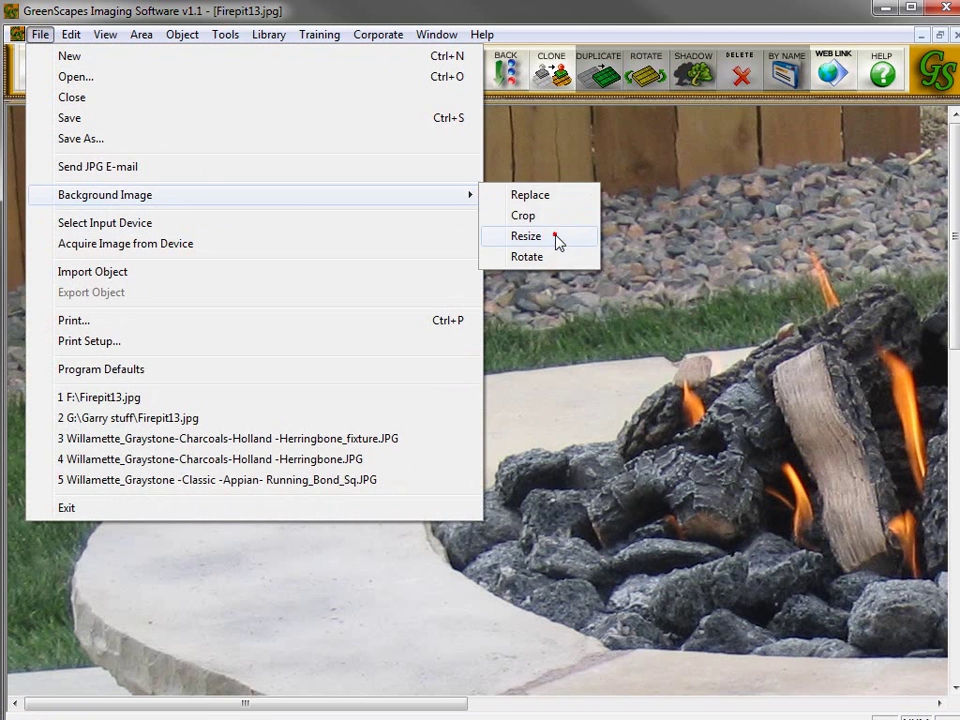
pyautogui.click(553, 237)
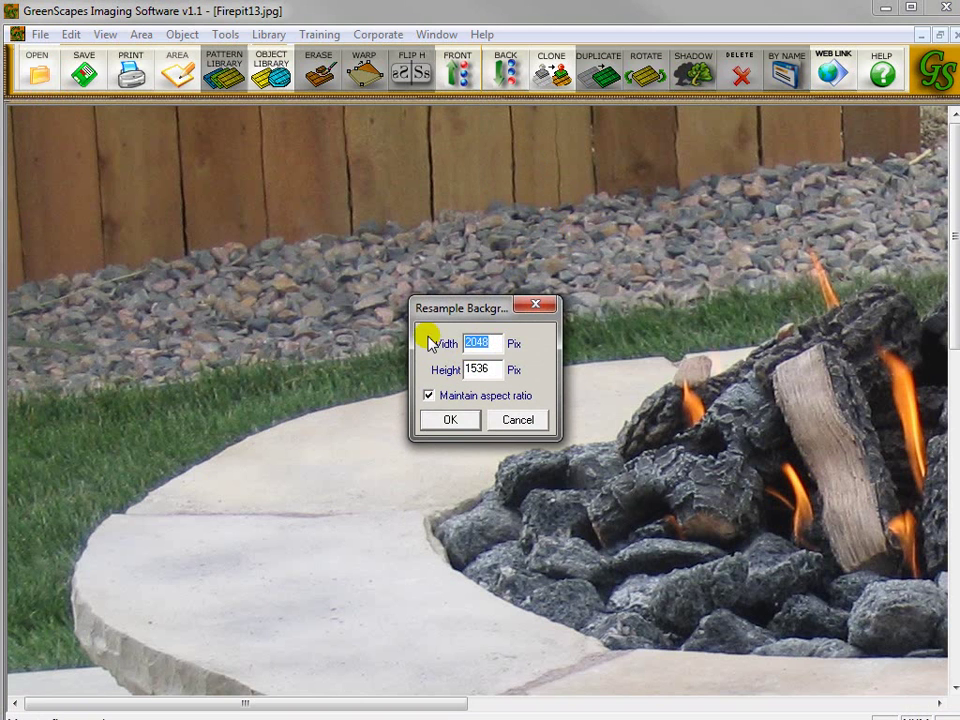
pyautogui.write('800')
pyautogui.press('Return')
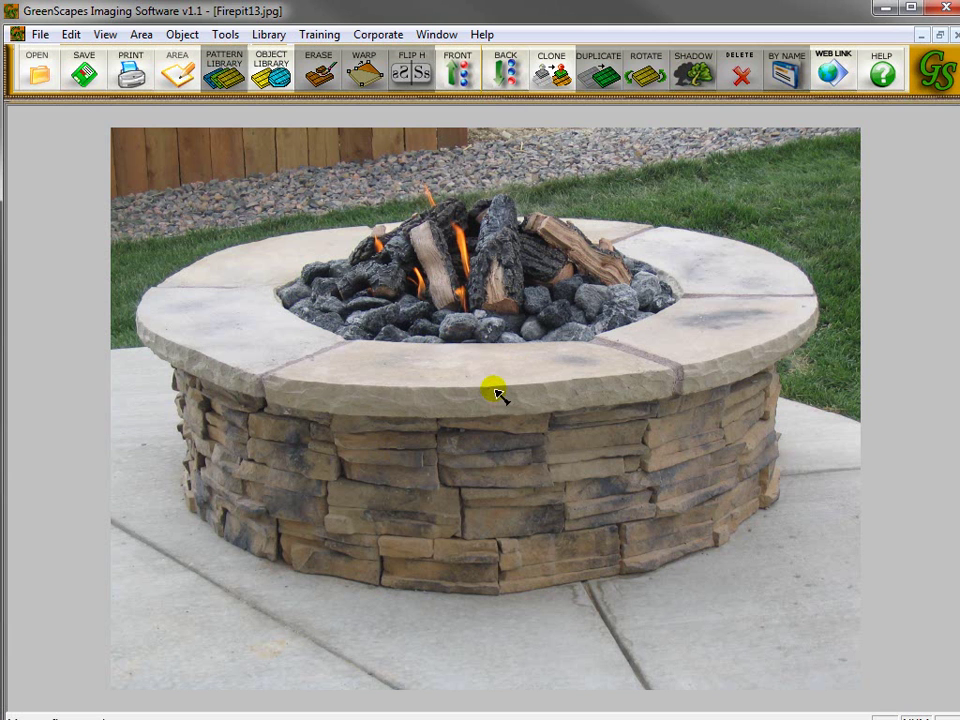
# Start a freehand area and trace the fire pit's base edge from the front centre around to its right side.
pyautogui.click(178, 84)
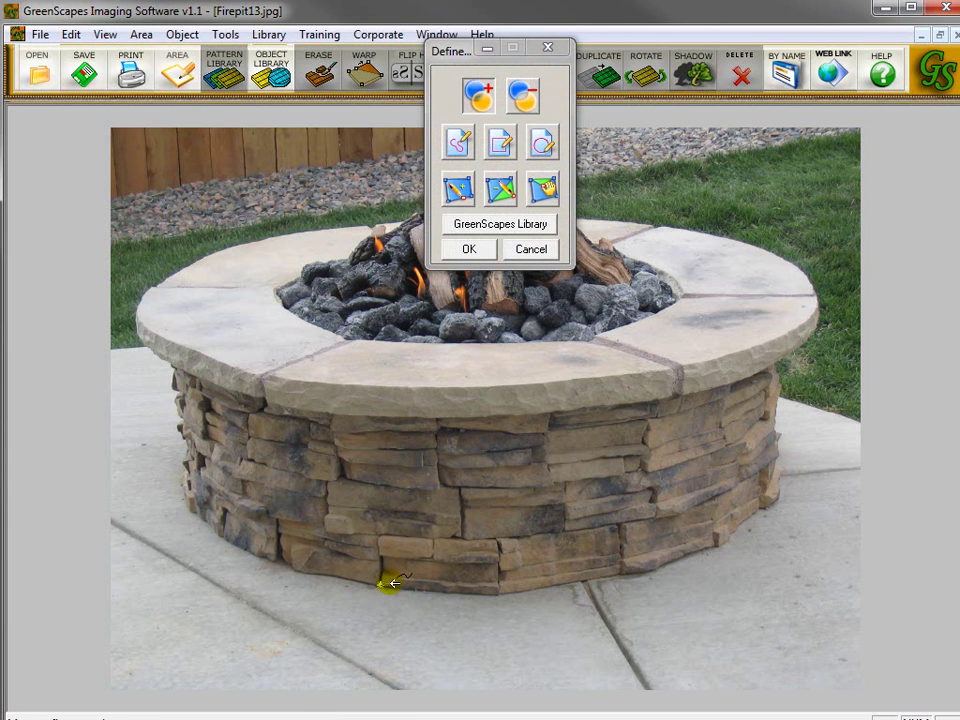
pyautogui.press('+')
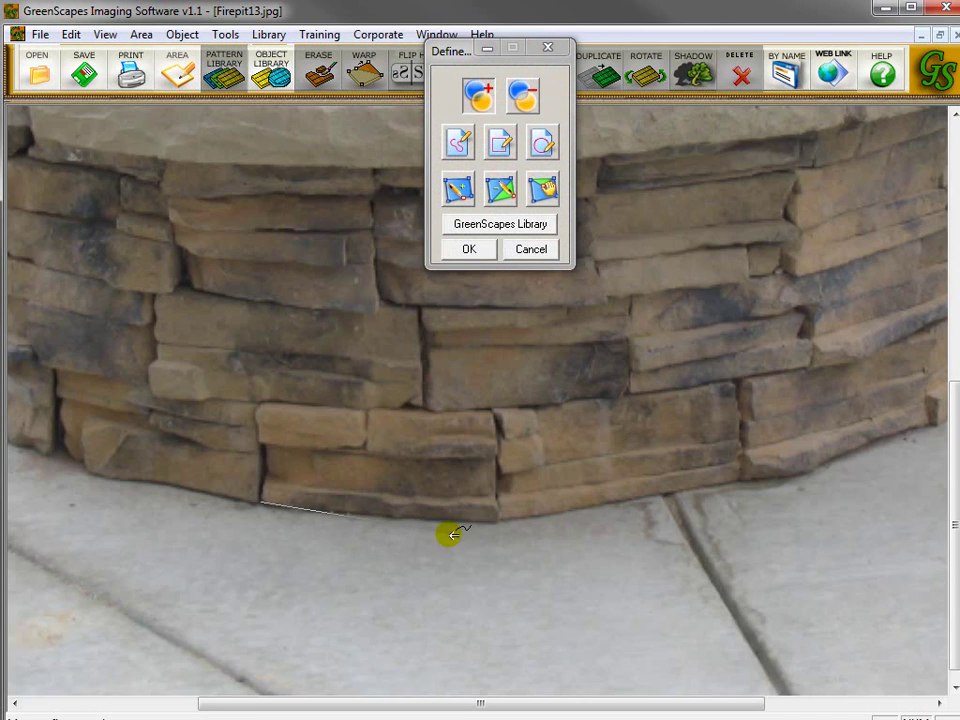
pyautogui.click(495, 524)
pyautogui.click(497, 523)
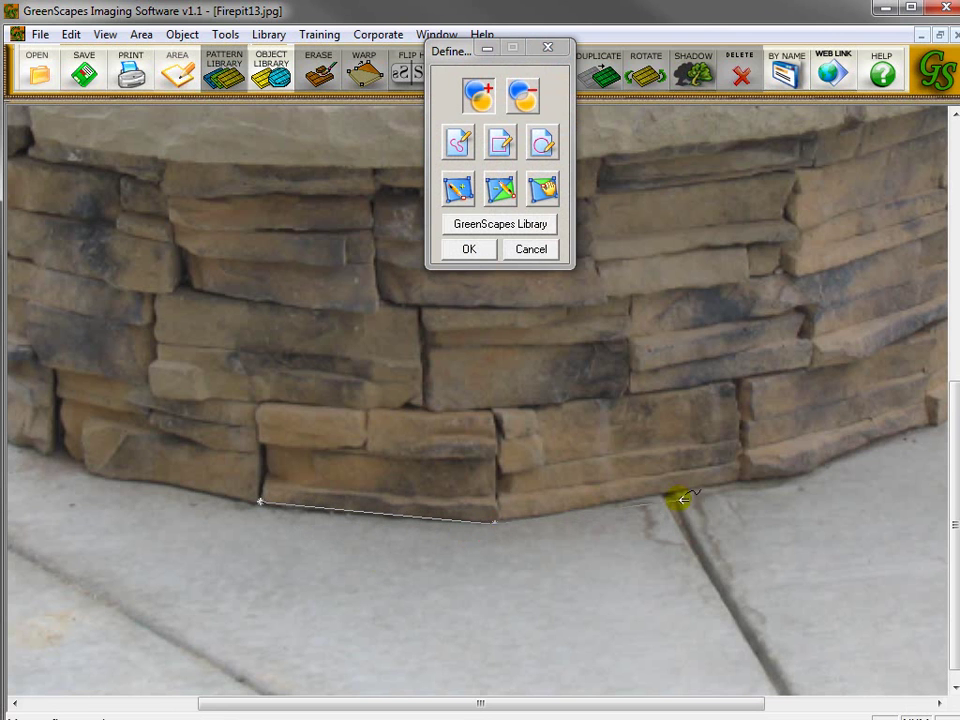
pyautogui.click(738, 479)
pyautogui.click(800, 473)
pyautogui.click(875, 441)
pyautogui.click(925, 428)
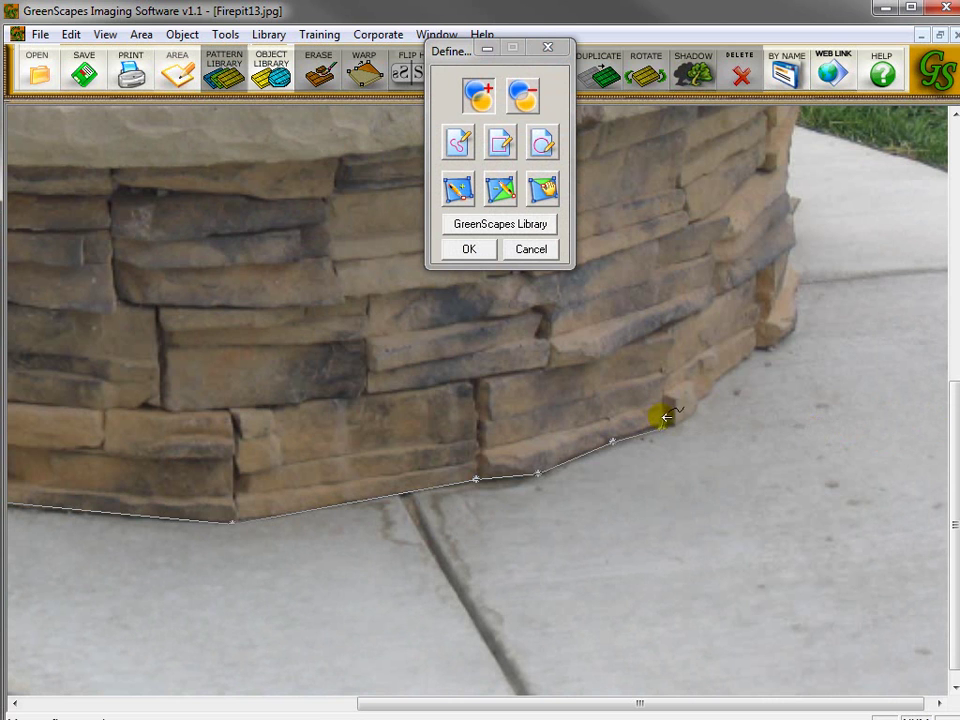
pyautogui.click(694, 419)
pyautogui.click(702, 397)
pyautogui.click(729, 369)
pyautogui.click(755, 350)
pyautogui.click(788, 337)
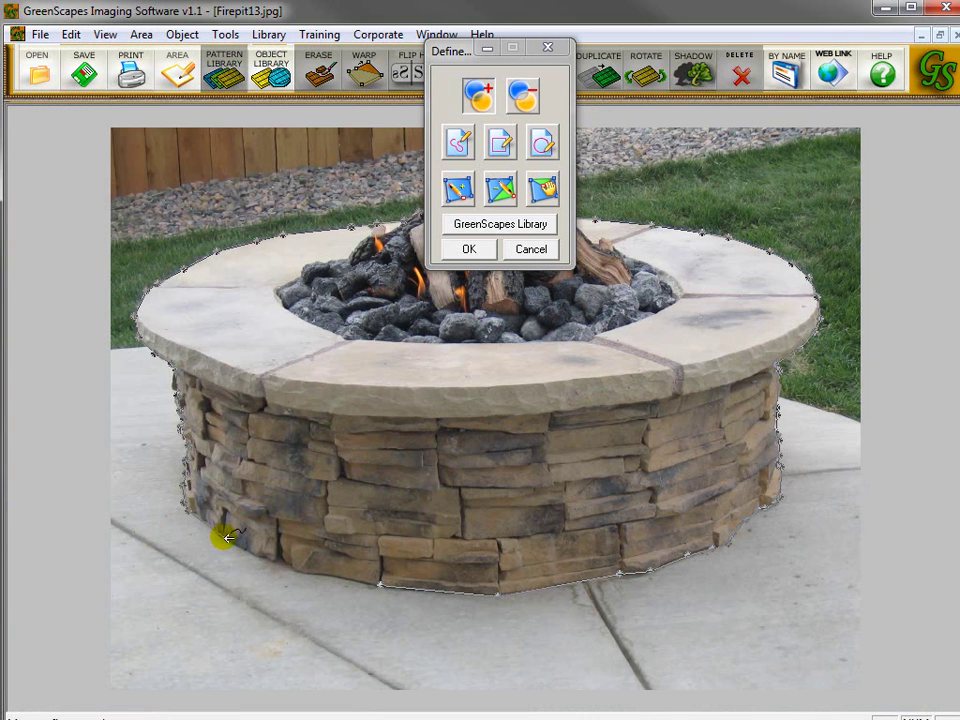
# Trace the fire pit's lower-left base edge, close the outline at its starting point and accept the area.
pyautogui.click(270, 561)
pyautogui.click(288, 565)
pyautogui.click(301, 572)
pyautogui.click(380, 584)
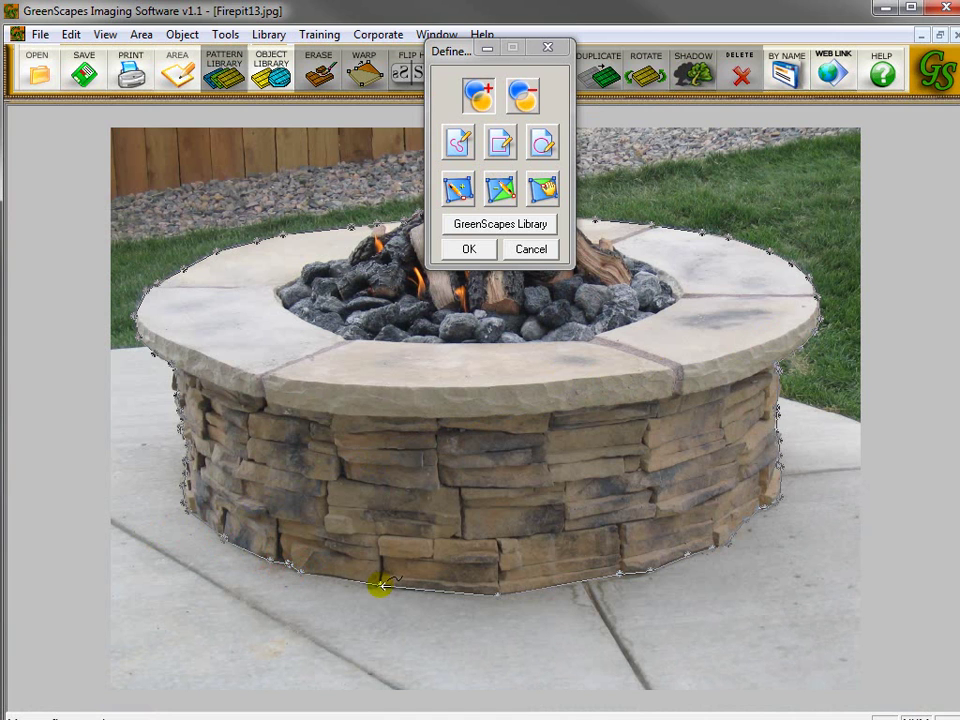
pyautogui.click(381, 585)
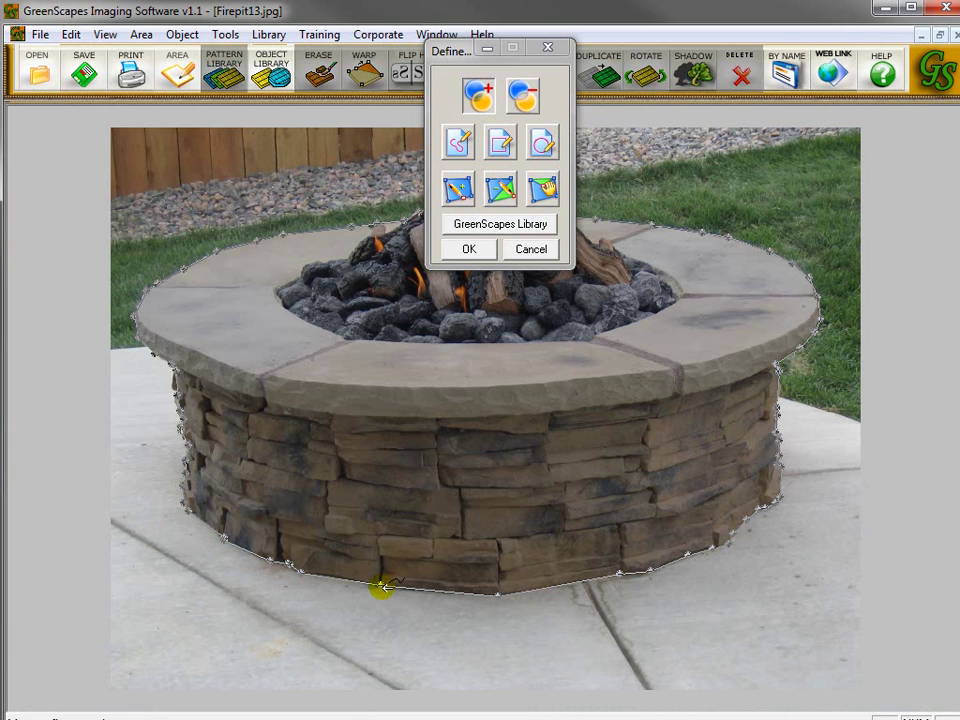
pyautogui.moveTo(443, 54); pyautogui.dragTo(66, 54)
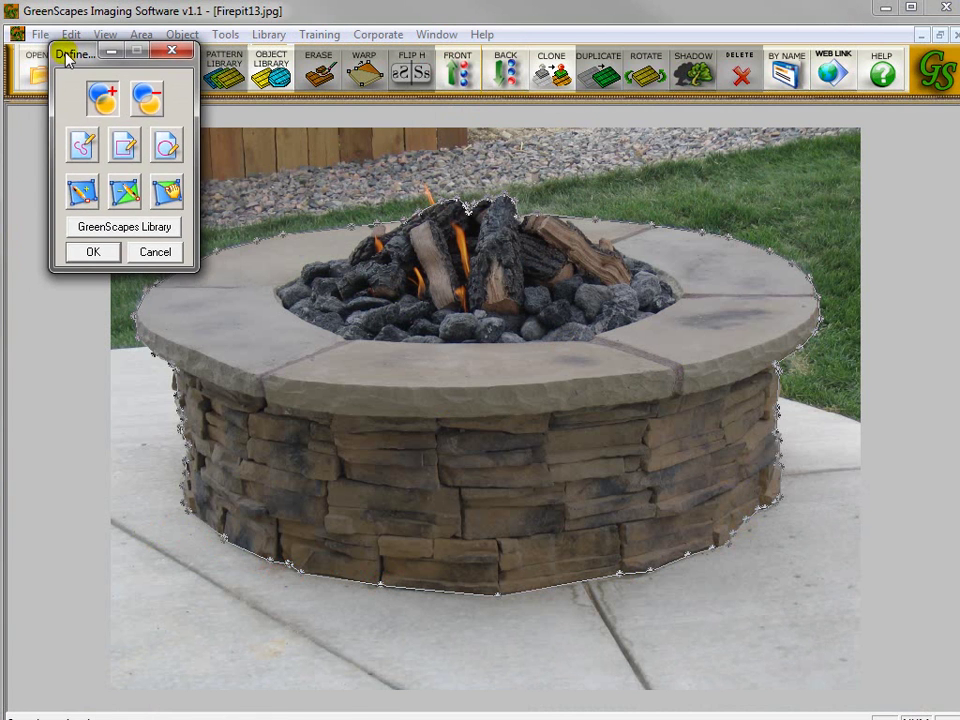
pyautogui.click(96, 253)
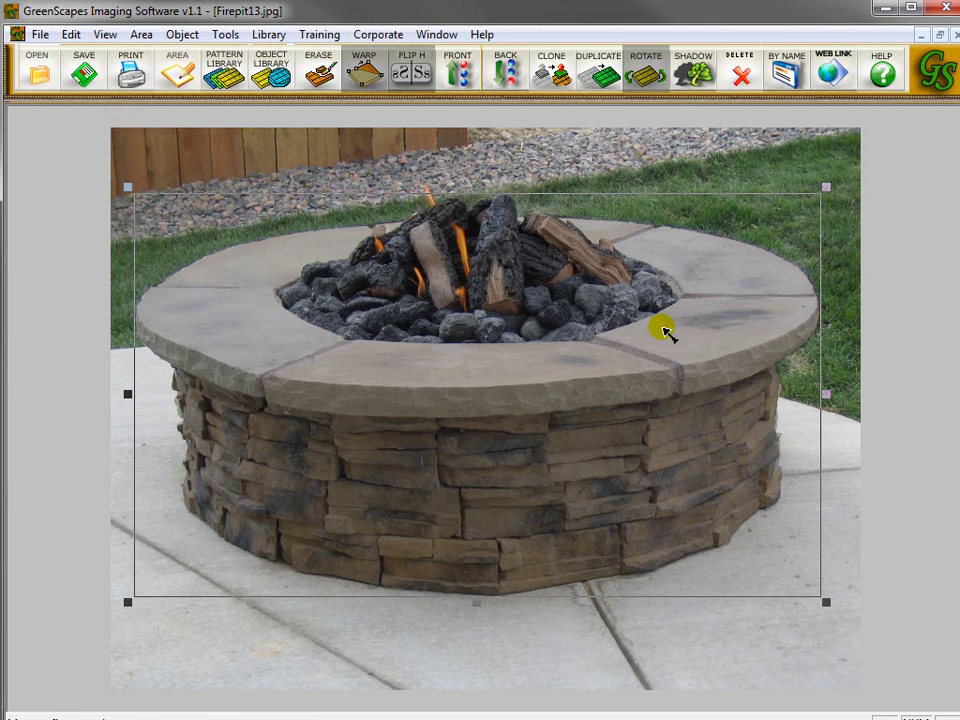
# Convert the fire pit area into an object by moving it, and place the object slightly below the original fire pit.
pyautogui.click(517, 308)
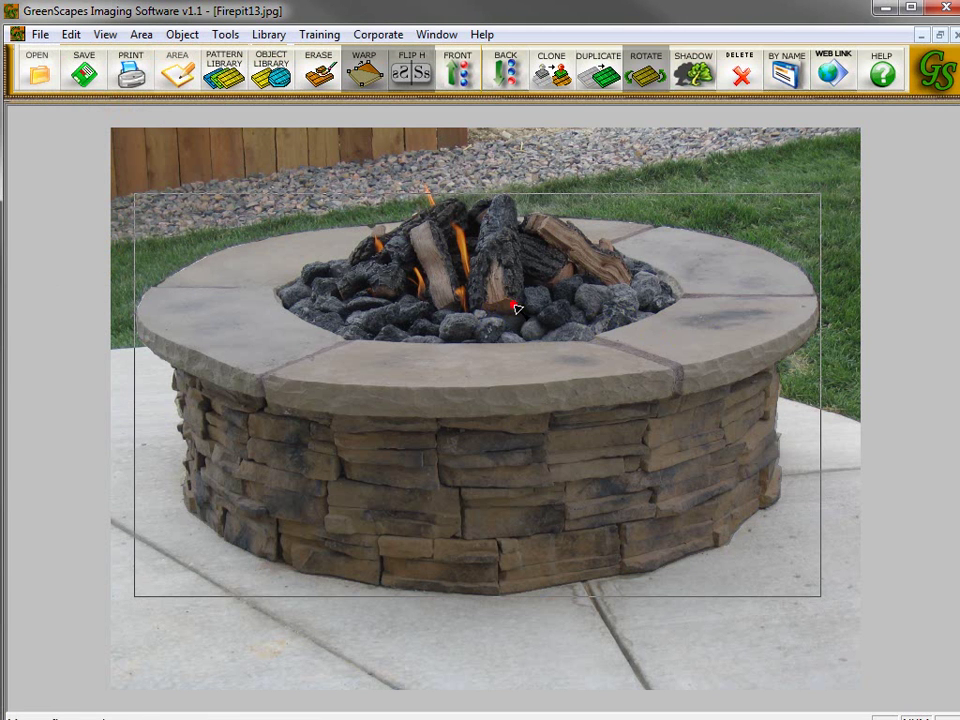
pyautogui.moveTo(517, 310); pyautogui.dragTo(506, 388)
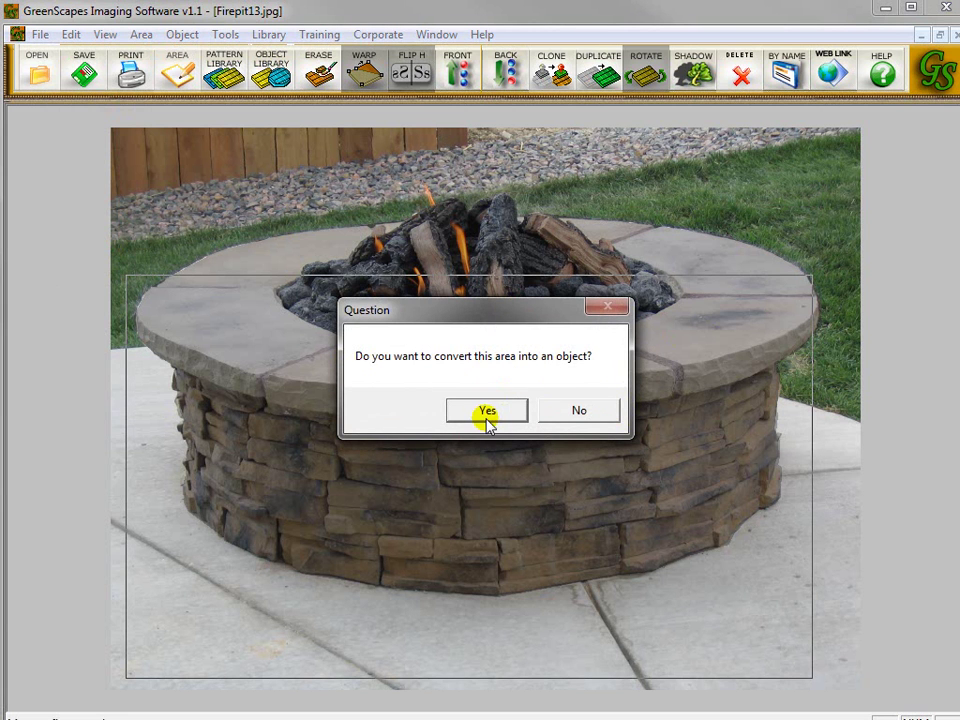
pyautogui.click(487, 412)
pyautogui.moveTo(441, 439); pyautogui.dragTo(481, 408)
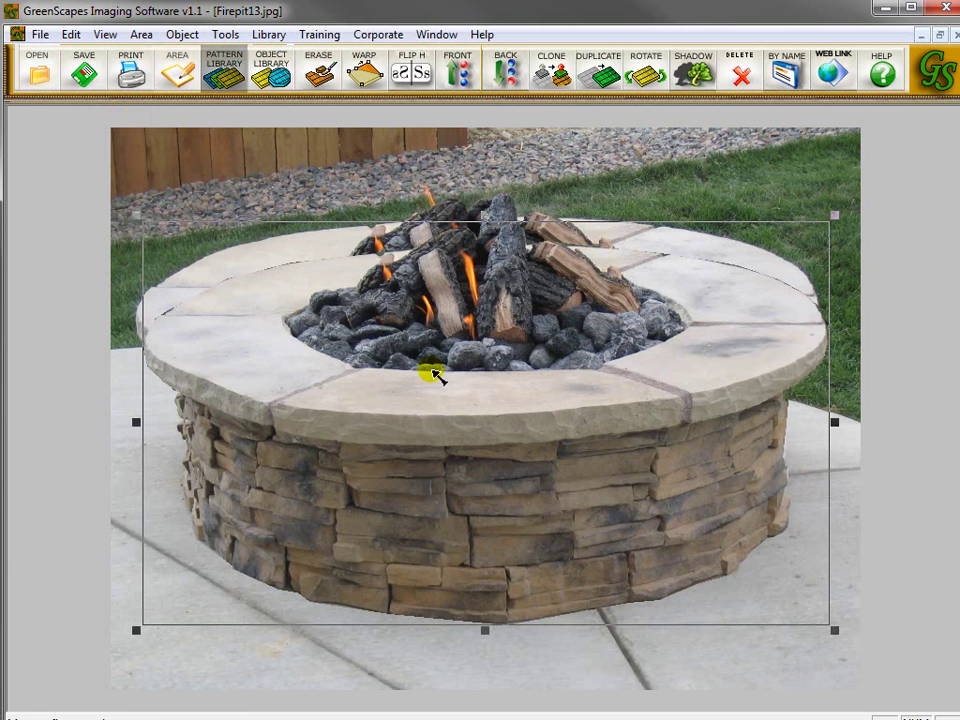
# Export the selected fire pit object as a Land Object LOB file named Fire-Pit 13 in the hardscape library's Fire_Pits folder.
pyautogui.click(39, 35)
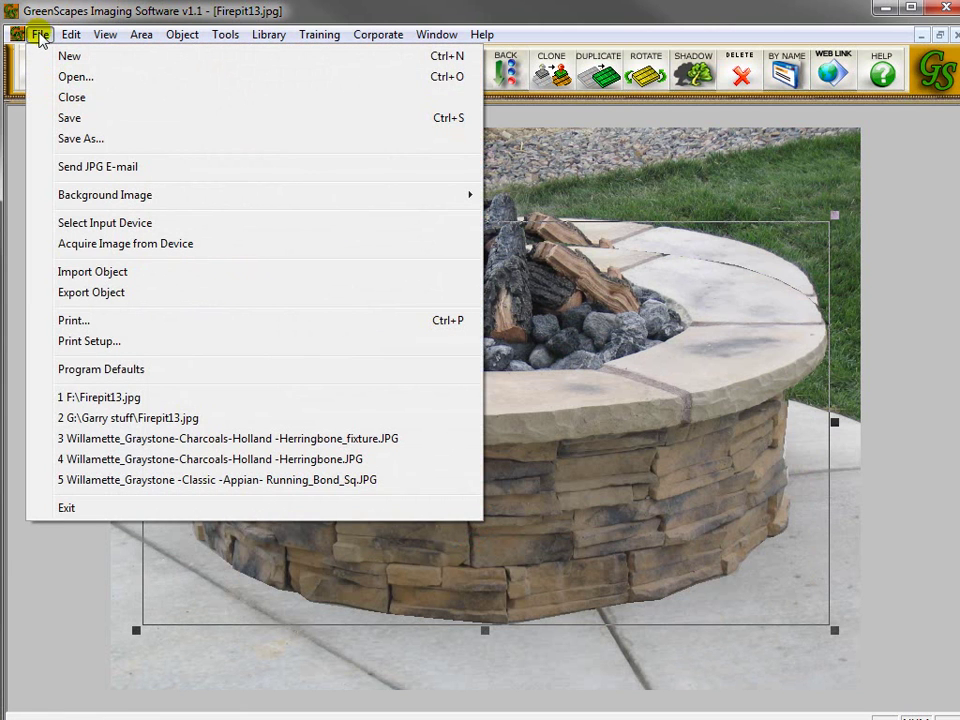
pyautogui.click(106, 294)
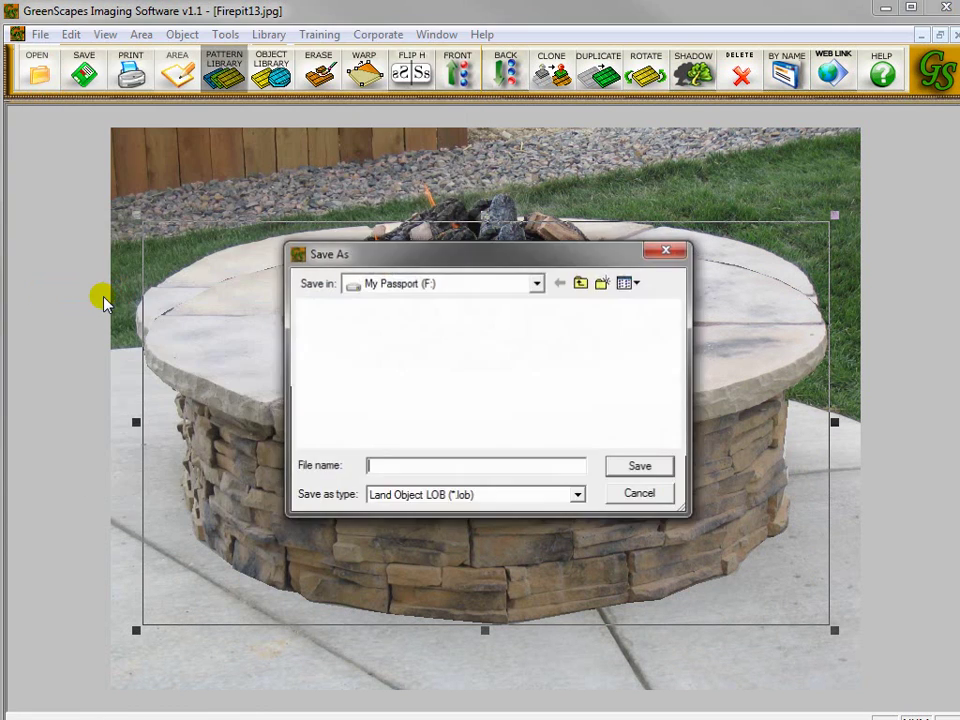
pyautogui.click(466, 282)
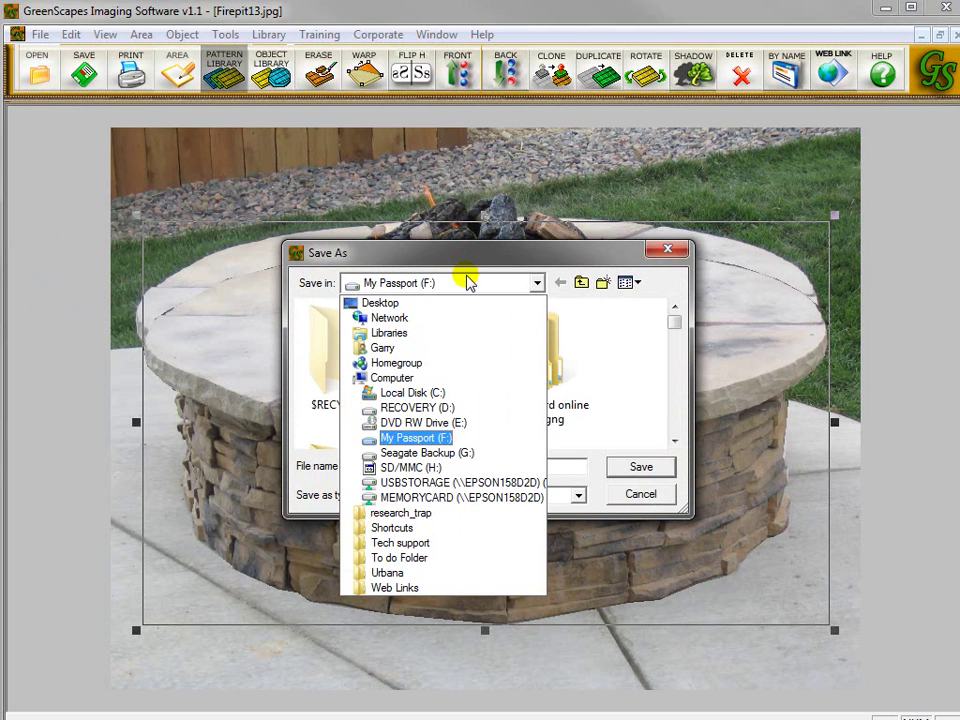
pyautogui.click(452, 400)
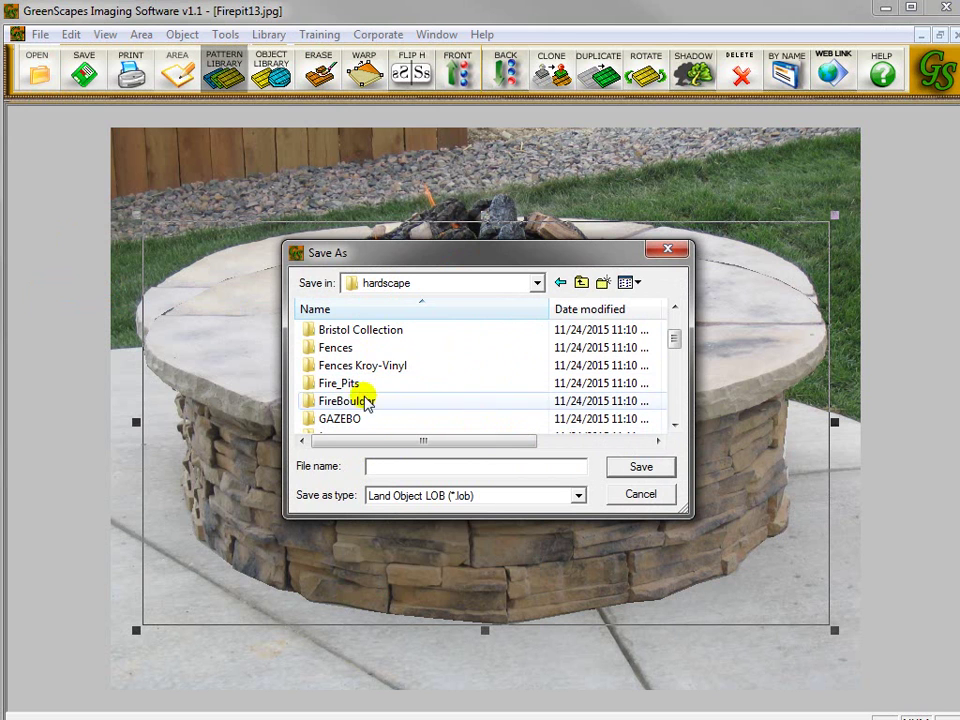
pyautogui.doubleClick(347, 385)
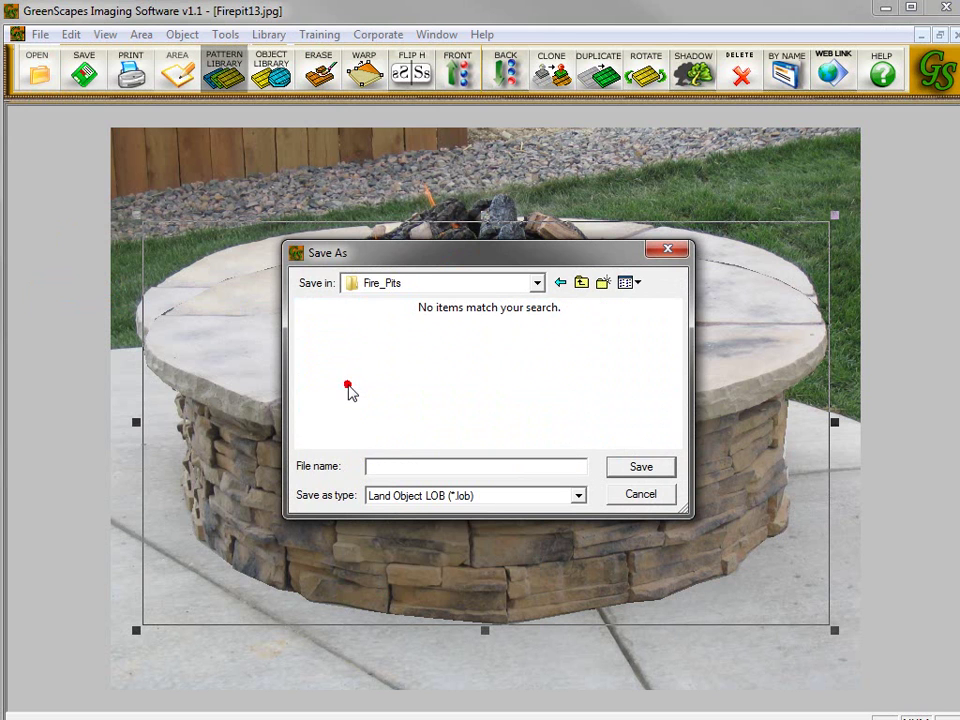
pyautogui.click(385, 466)
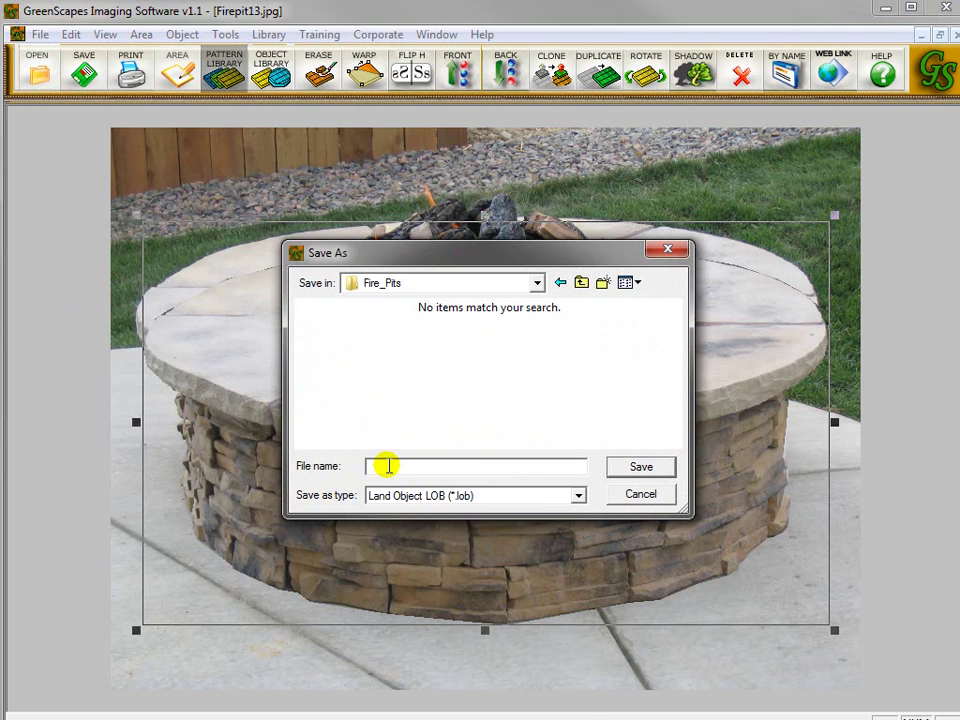
pyautogui.write('Fire-Pit 13')
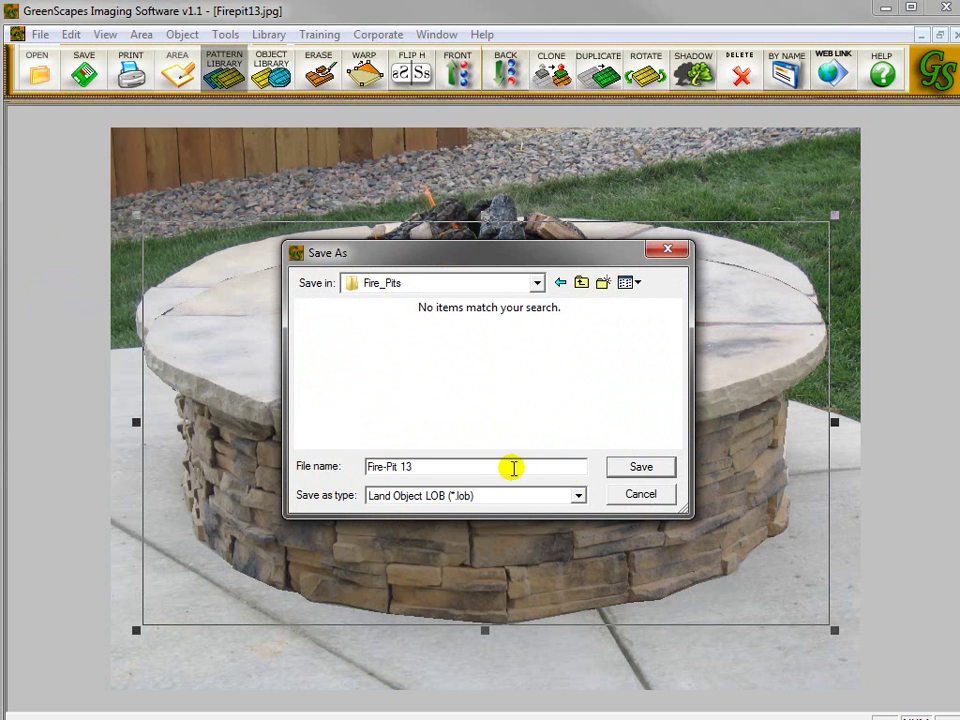
pyautogui.click(630, 467)
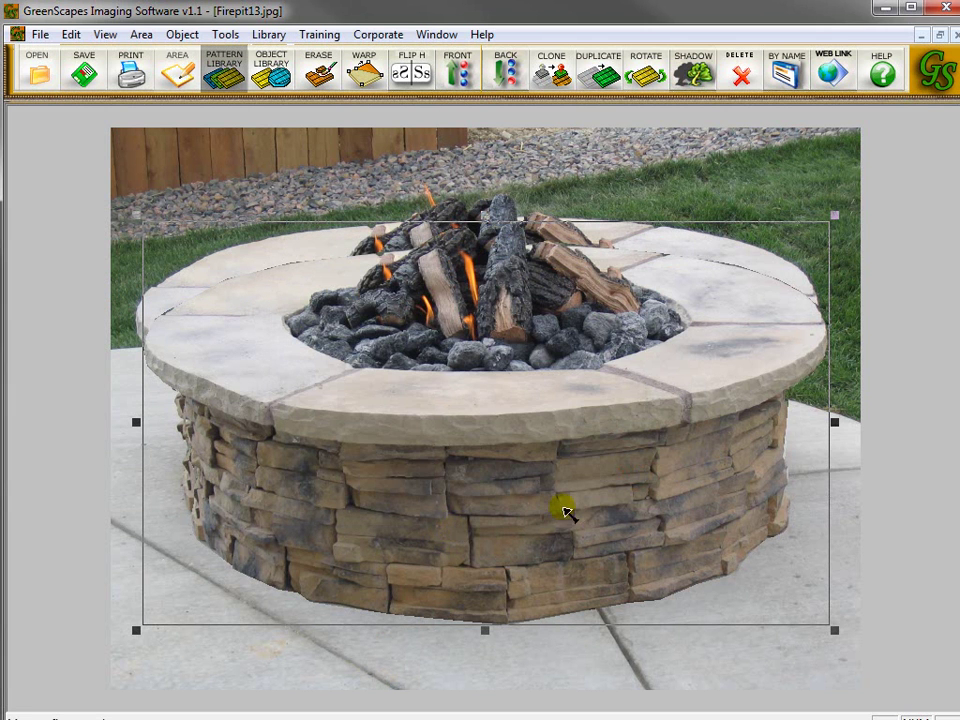
# Move the cut-out fire pit object slightly down to check its outline, and delete it from the photo.
pyautogui.moveTo(541, 475); pyautogui.dragTo(549, 516)
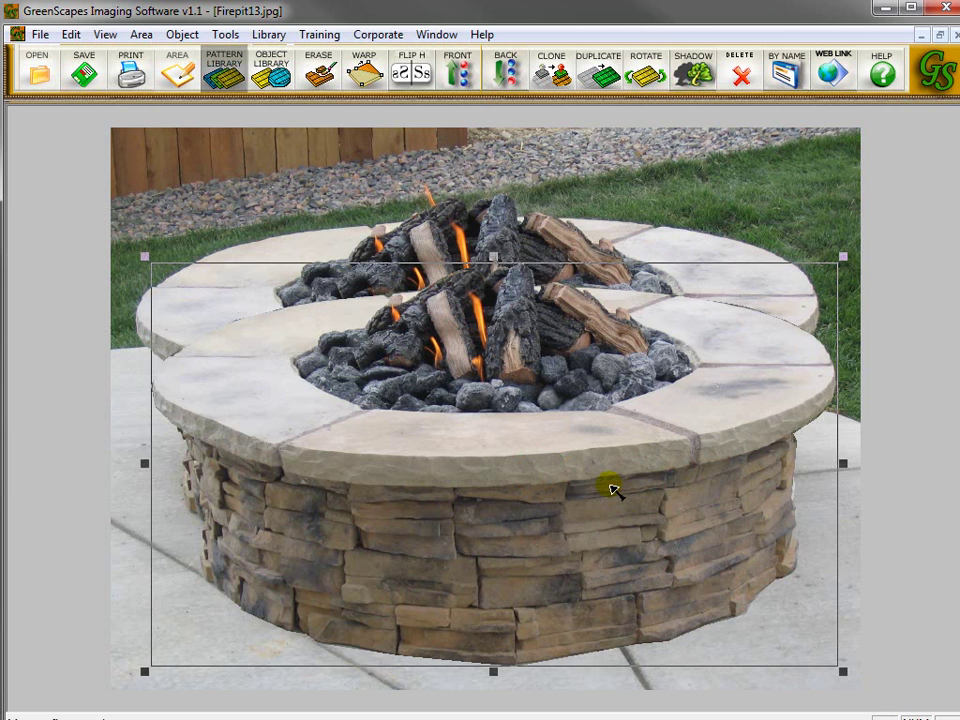
pyautogui.press('Delete')
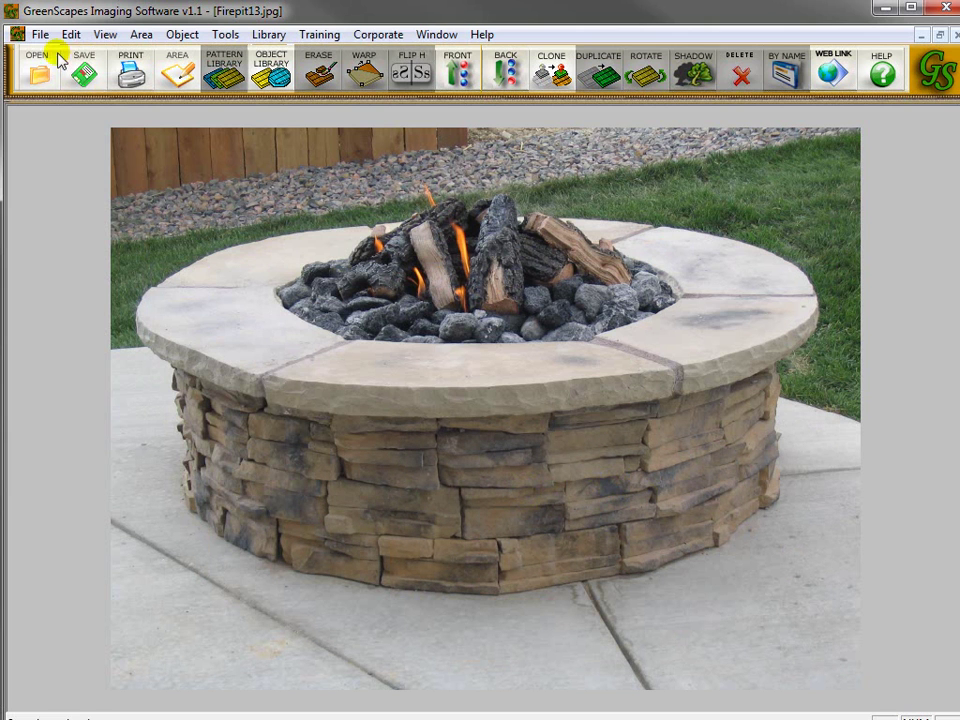
# Import the object Fire-Pit 13.LOB from the Fire_Pits folder, filtering the files by Land Object LOB.
pyautogui.click(34, 34)
pyautogui.click(99, 272)
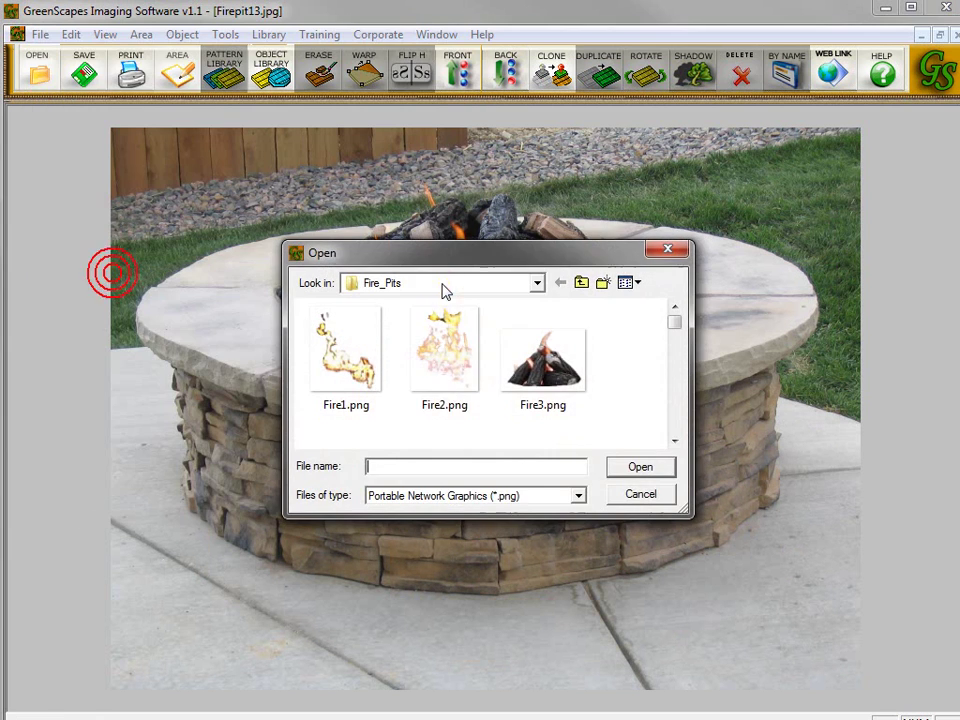
pyautogui.click(530, 375)
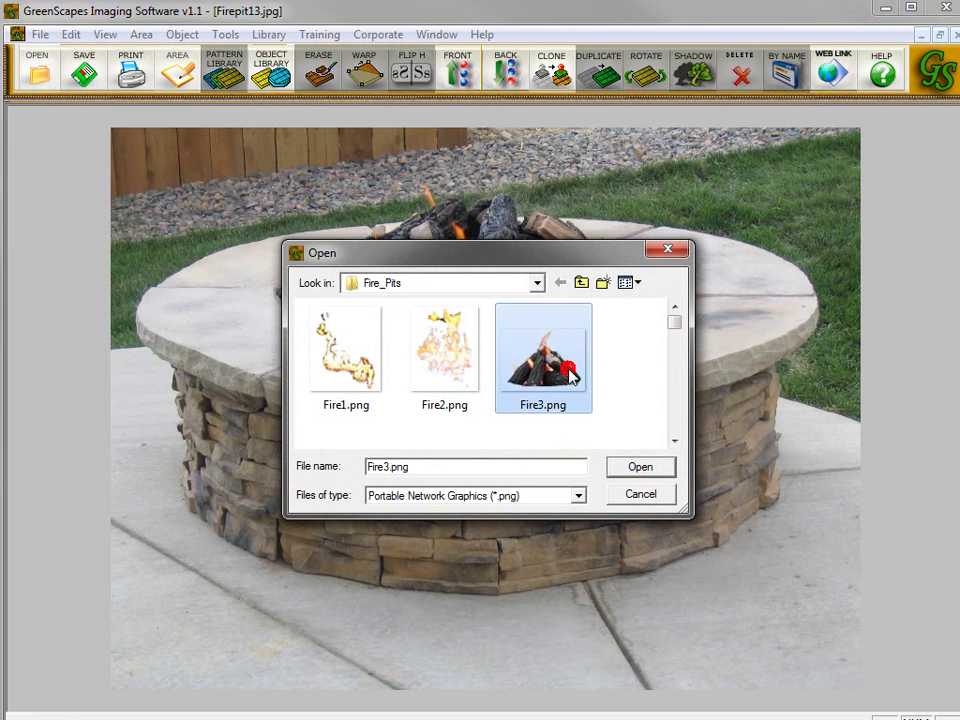
pyautogui.click(677, 347)
pyautogui.moveTo(678, 334); pyautogui.dragTo(678, 344)
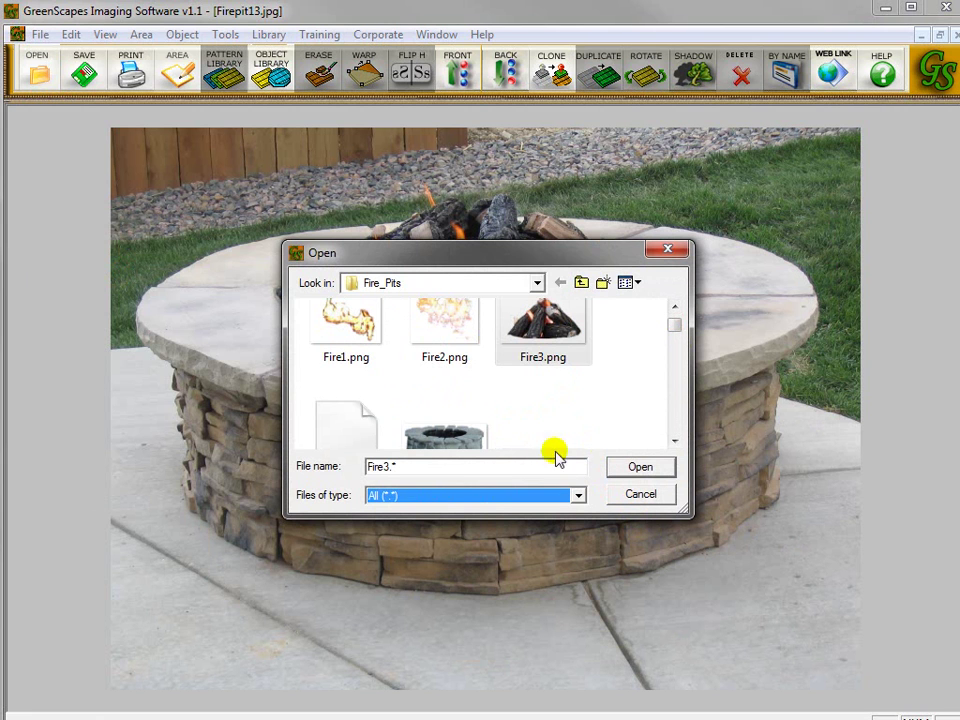
pyautogui.moveTo(671, 332); pyautogui.dragTo(677, 372)
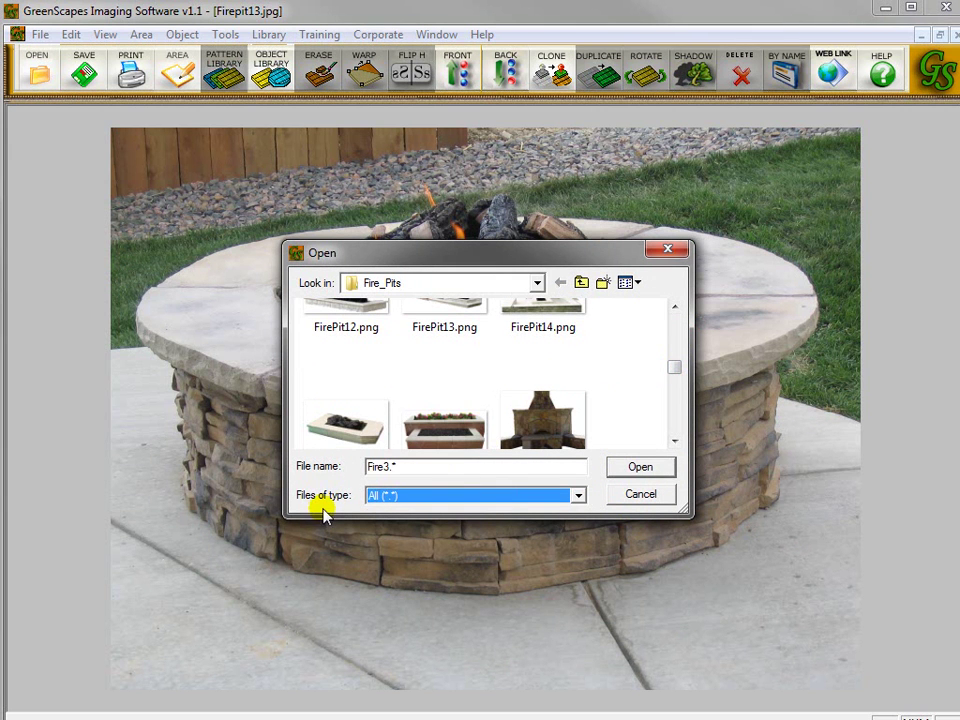
pyautogui.click(578, 495)
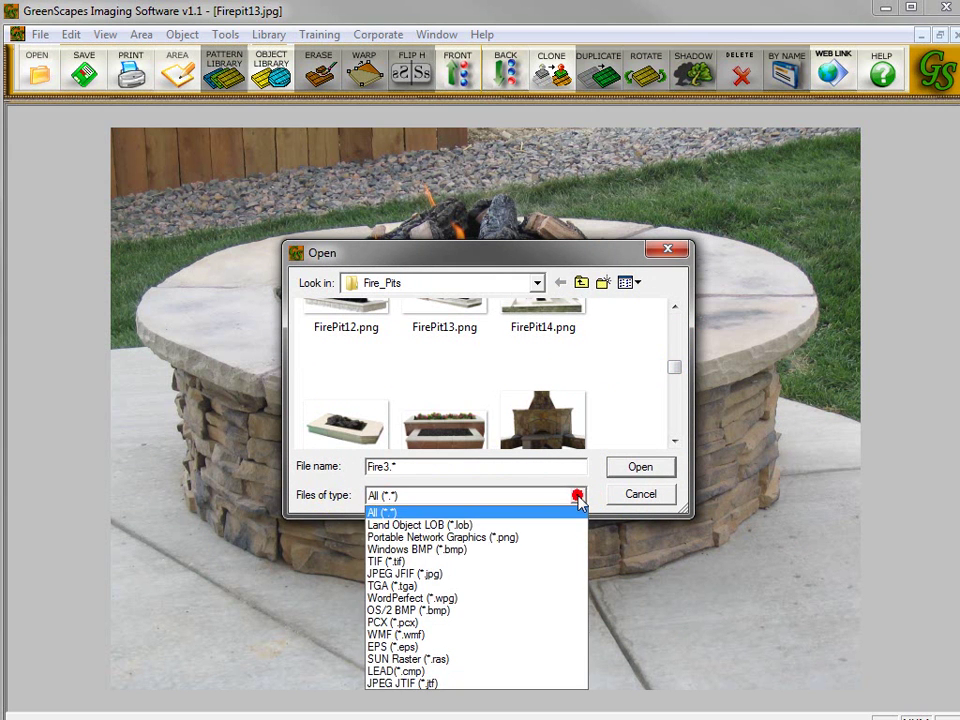
pyautogui.click(524, 525)
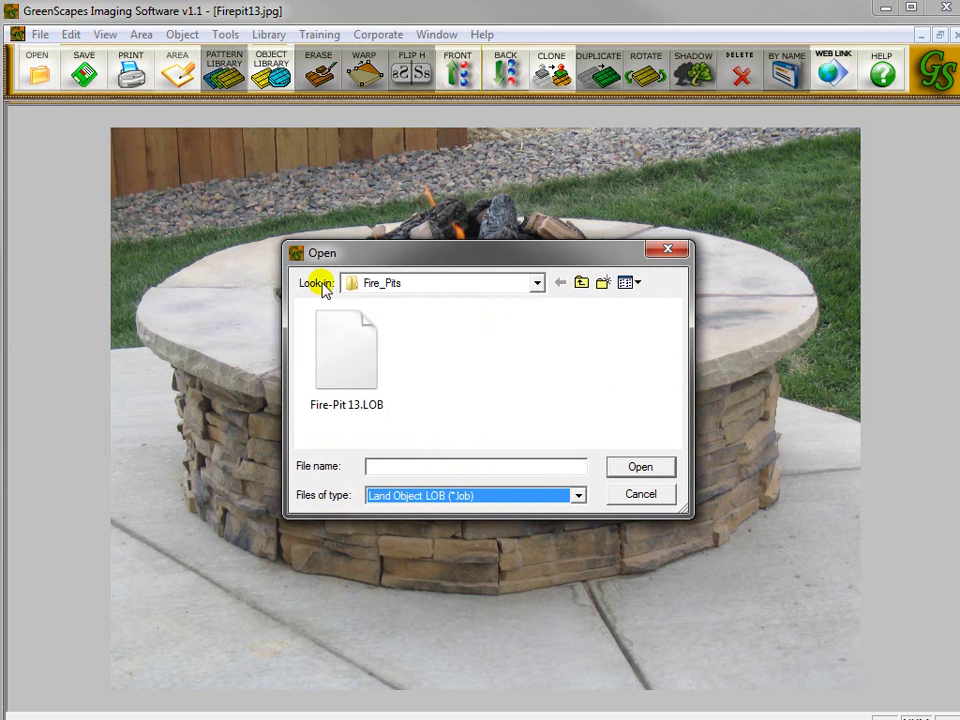
pyautogui.doubleClick(360, 374)
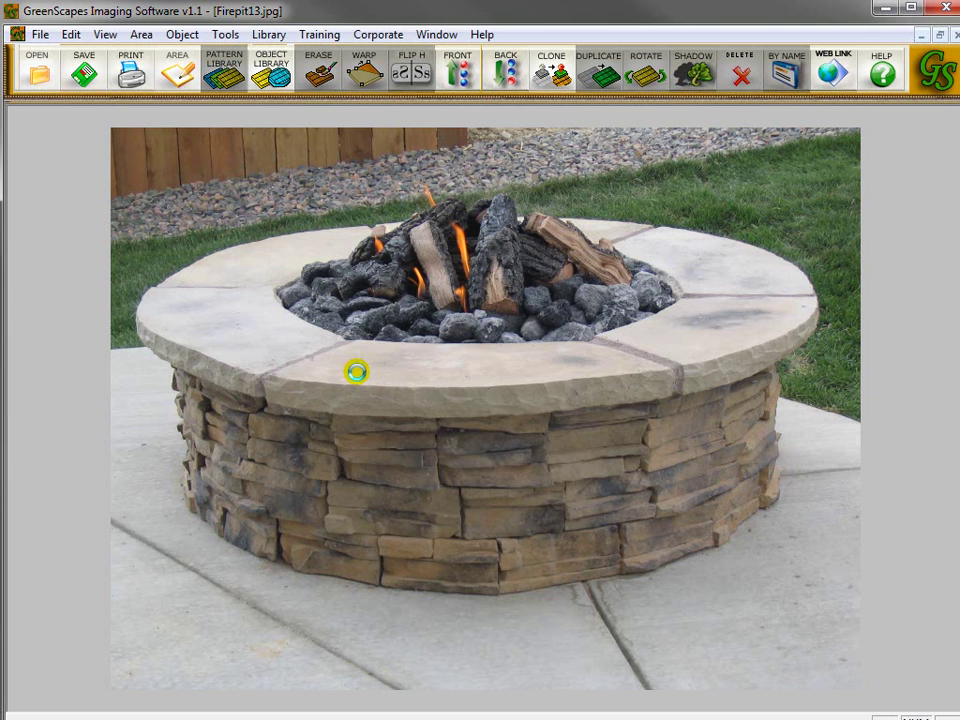
# Shrink the imported fire pit to about half size over the photo's lower-left area, and delete it.
pyautogui.moveTo(367, 390); pyautogui.dragTo(615, 482)
pyautogui.moveTo(850, 291); pyautogui.dragTo(516, 422)
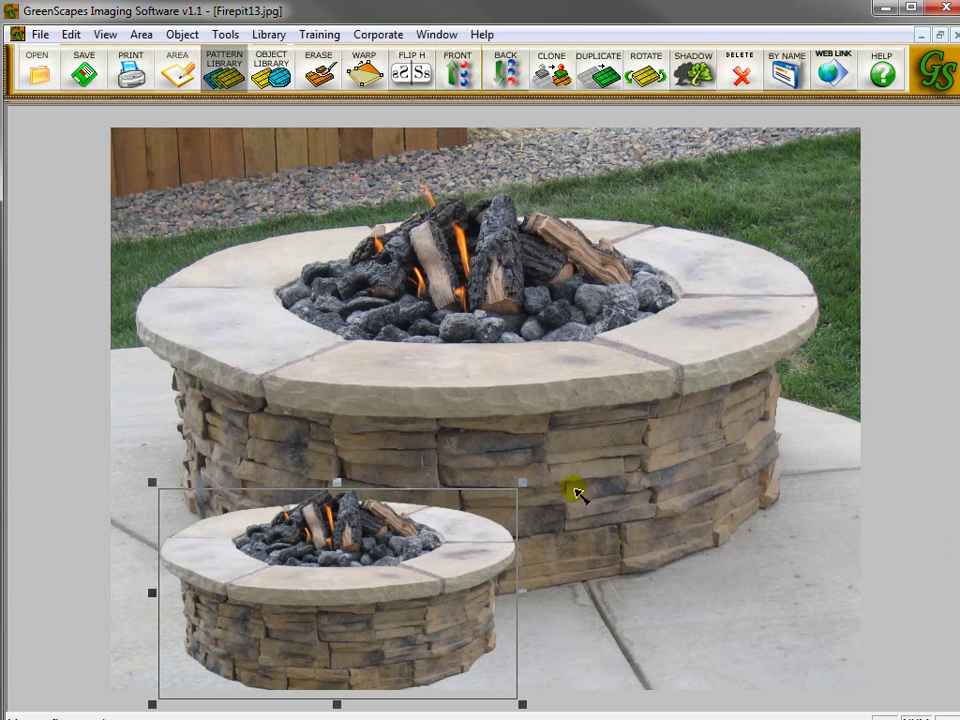
pyautogui.click(497, 397)
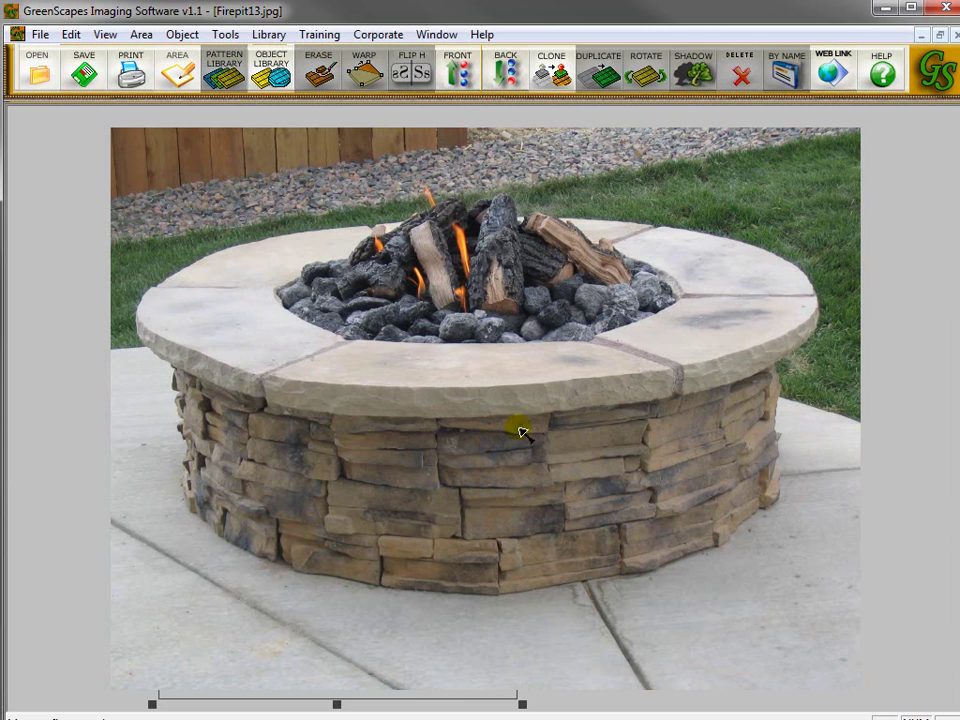
# Open the Fire Pits library under Hardscapes and add Fire-Pit 13.LOB to it ahead of Fire2.
pyautogui.click(268, 35)
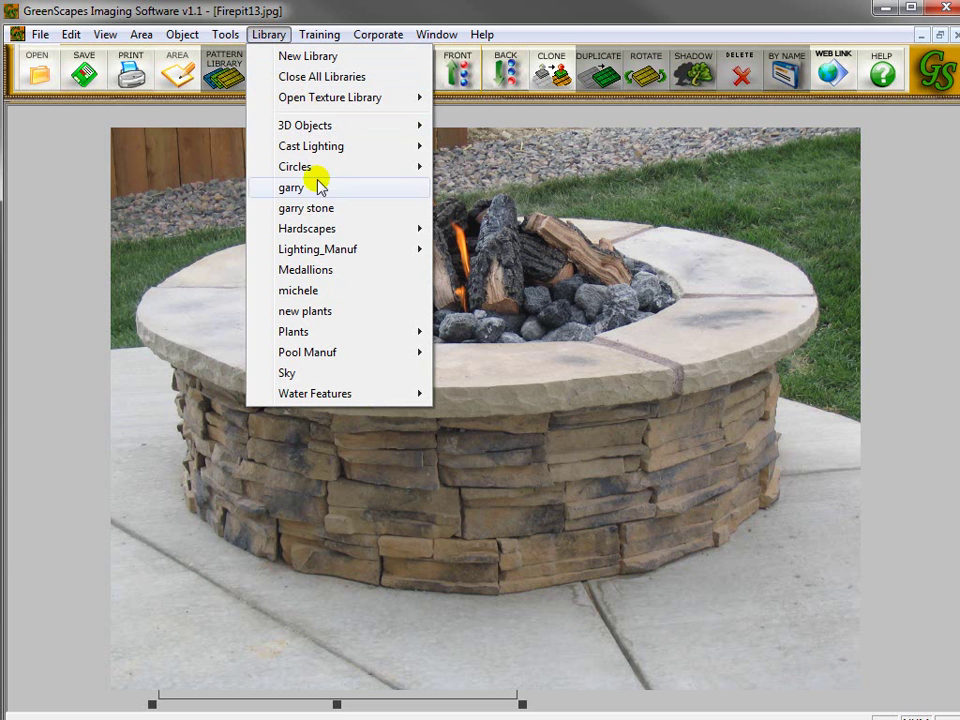
pyautogui.click(318, 229)
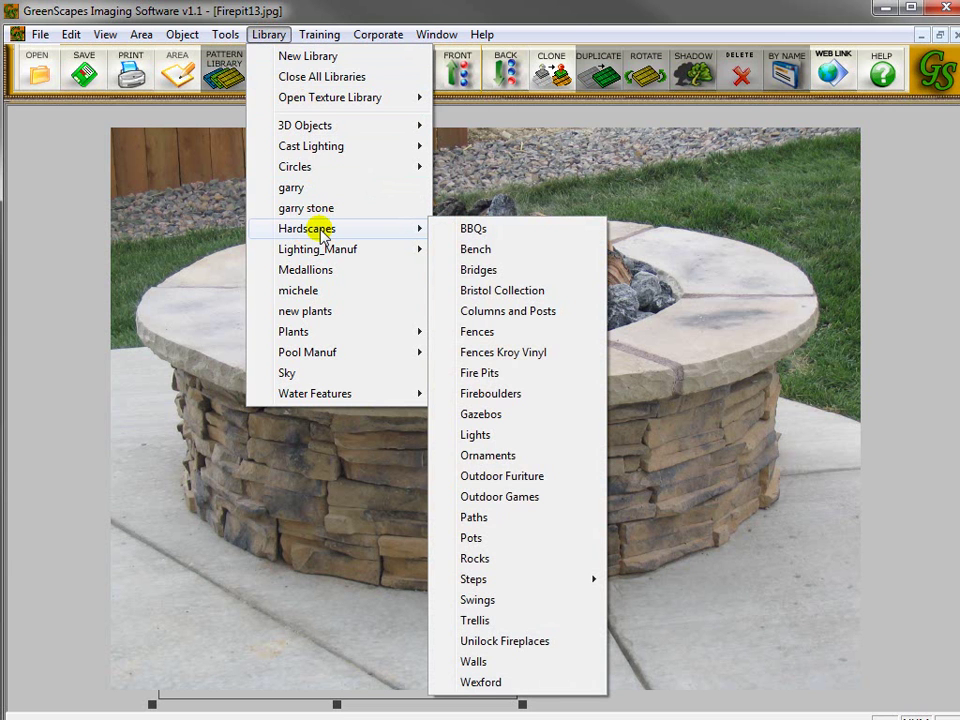
pyautogui.click(447, 373)
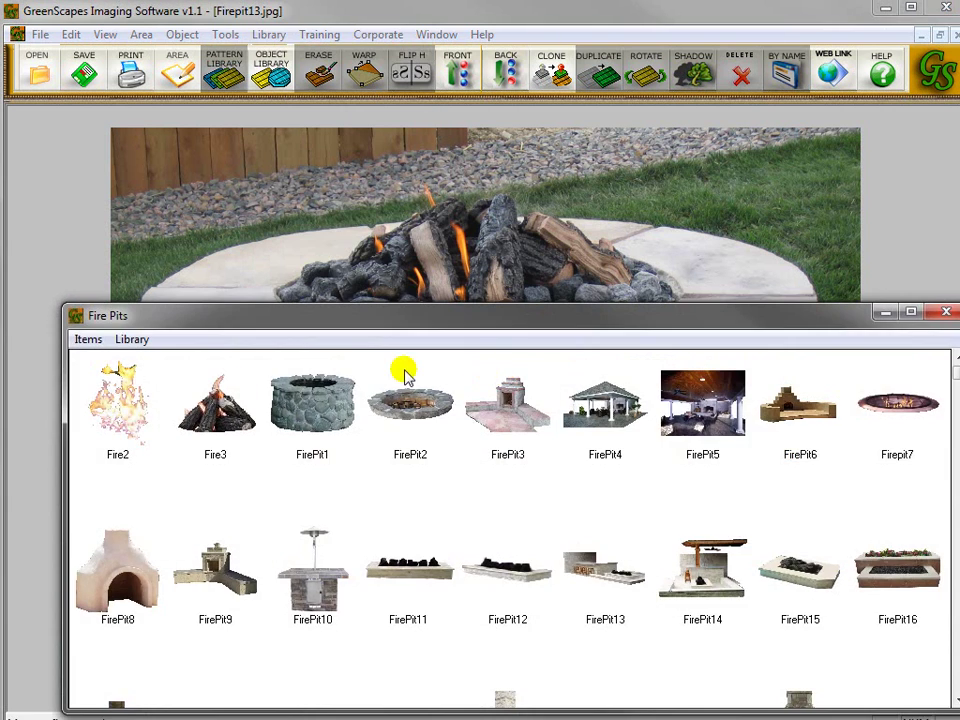
pyautogui.click(121, 408)
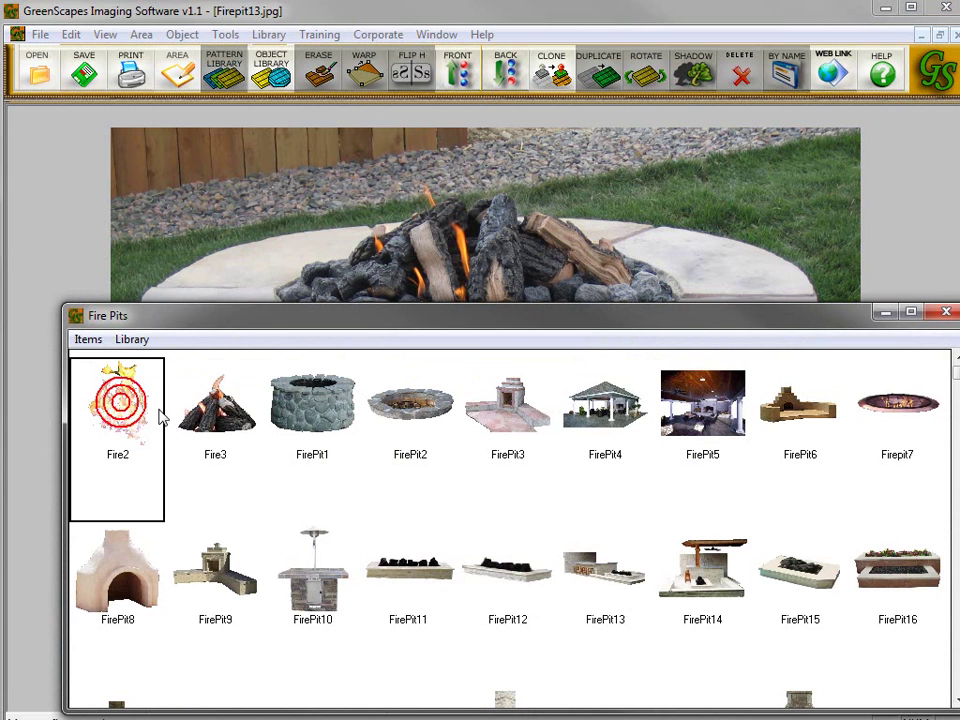
pyautogui.click(88, 340)
pyautogui.click(100, 360)
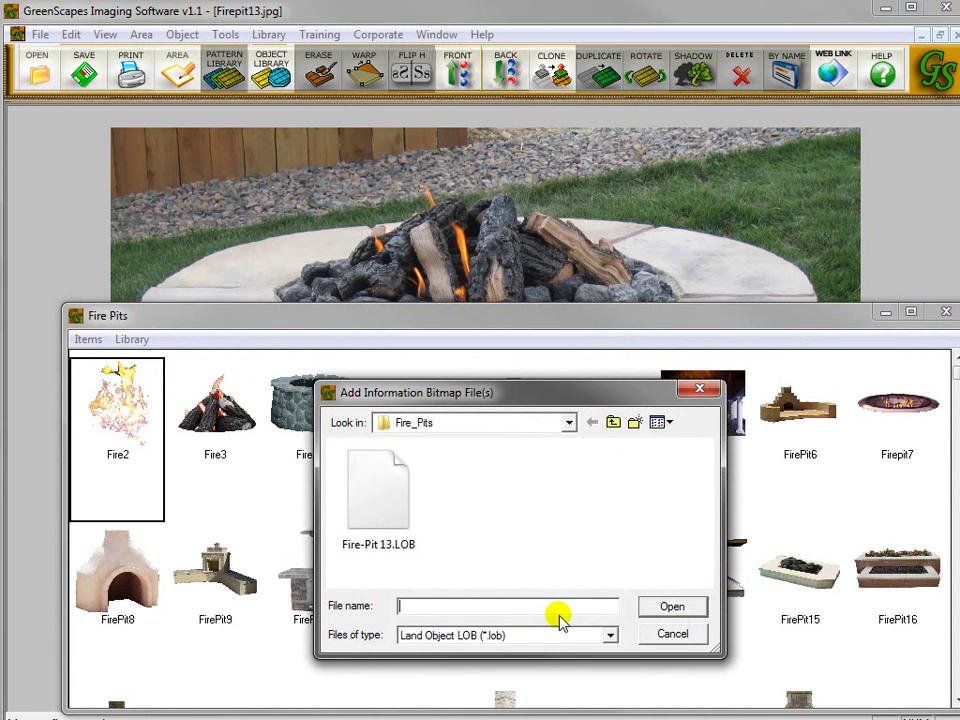
pyautogui.doubleClick(388, 521)
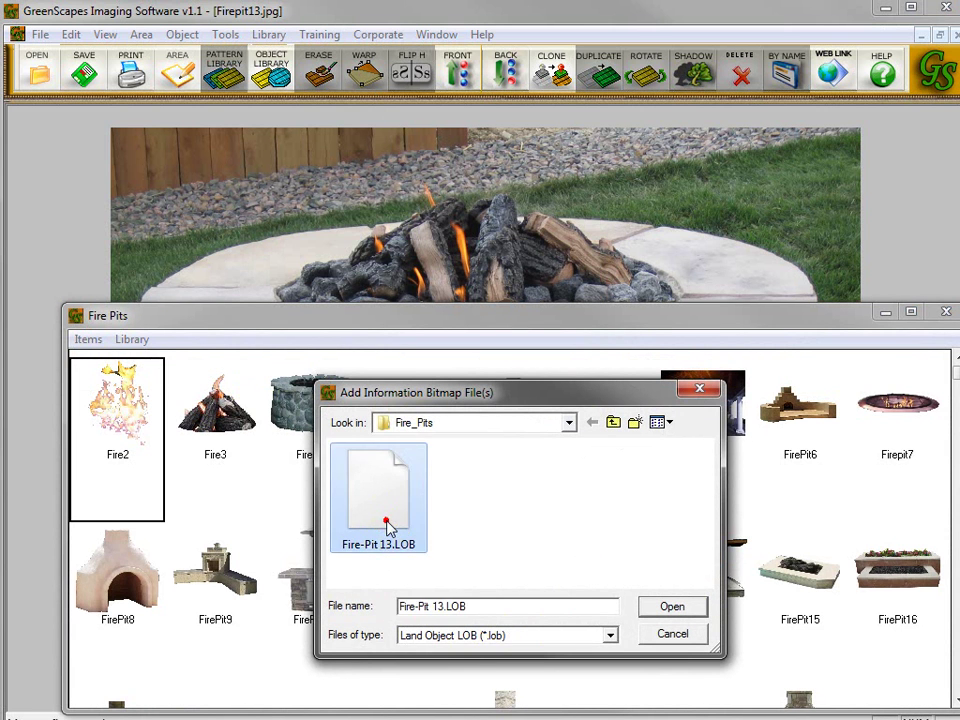
# Save the Fire Pits library with its new item and close the library window.
pyautogui.moveTo(388, 321); pyautogui.dragTo(372, 210)
pyautogui.click(133, 225)
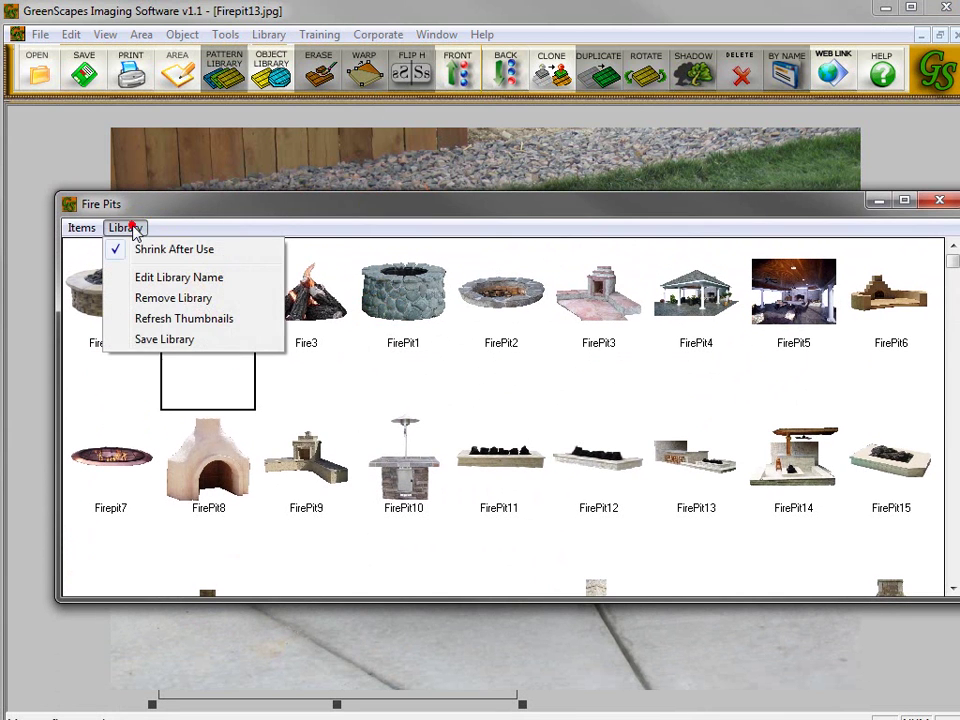
pyautogui.click(145, 340)
pyautogui.click(430, 412)
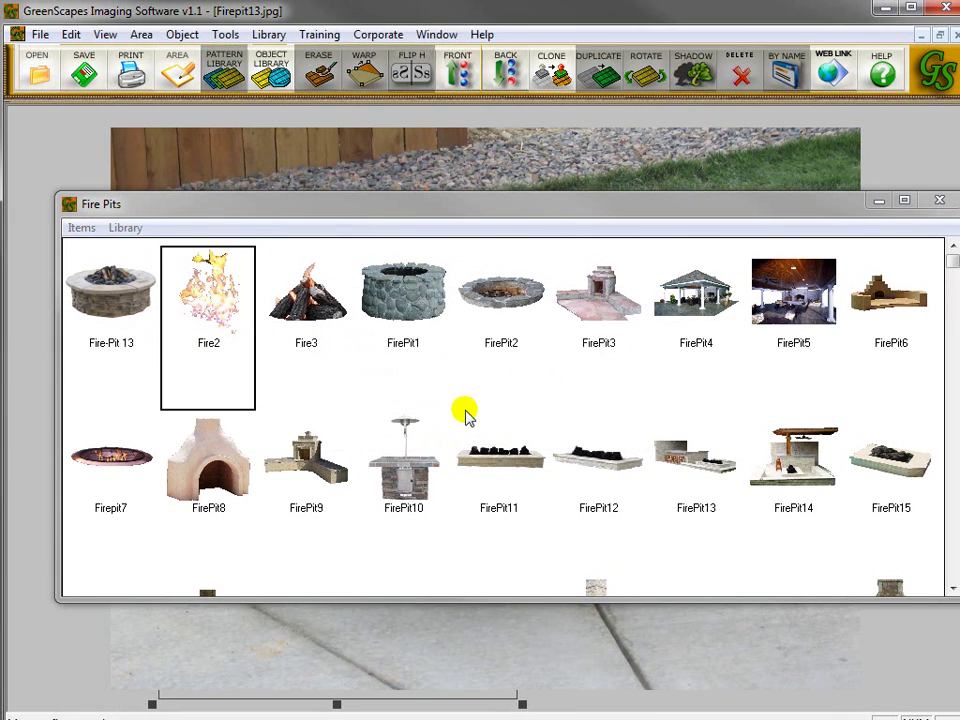
pyautogui.click(938, 200)
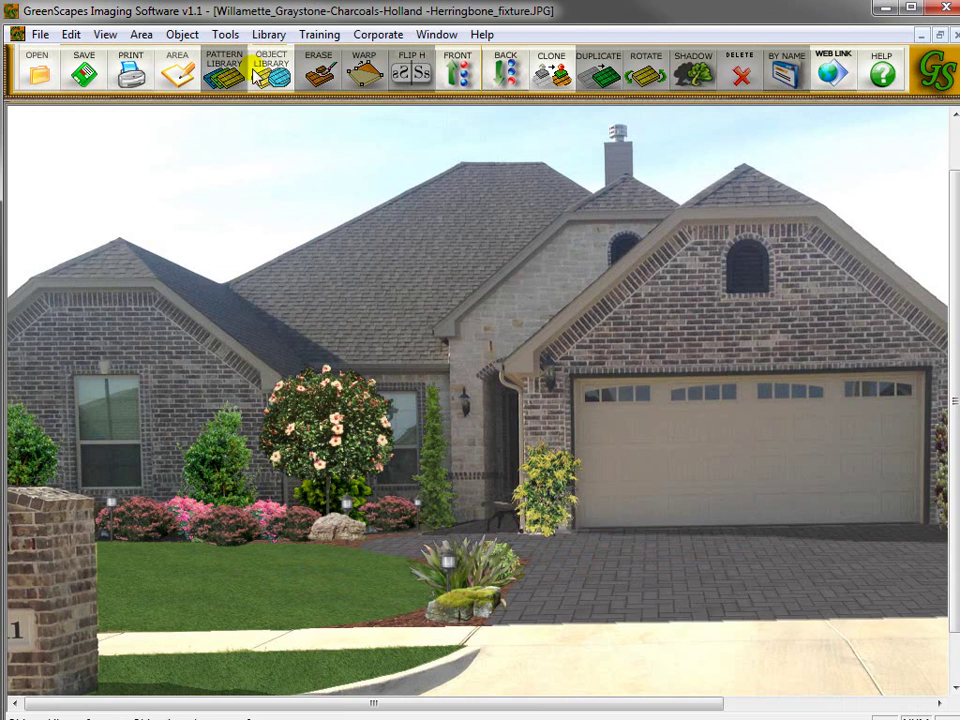
# Insert Fire-Pit 13 from the Hardscapes Fire Pits object library into the Willamette herringbone house image.
pyautogui.click(265, 72)
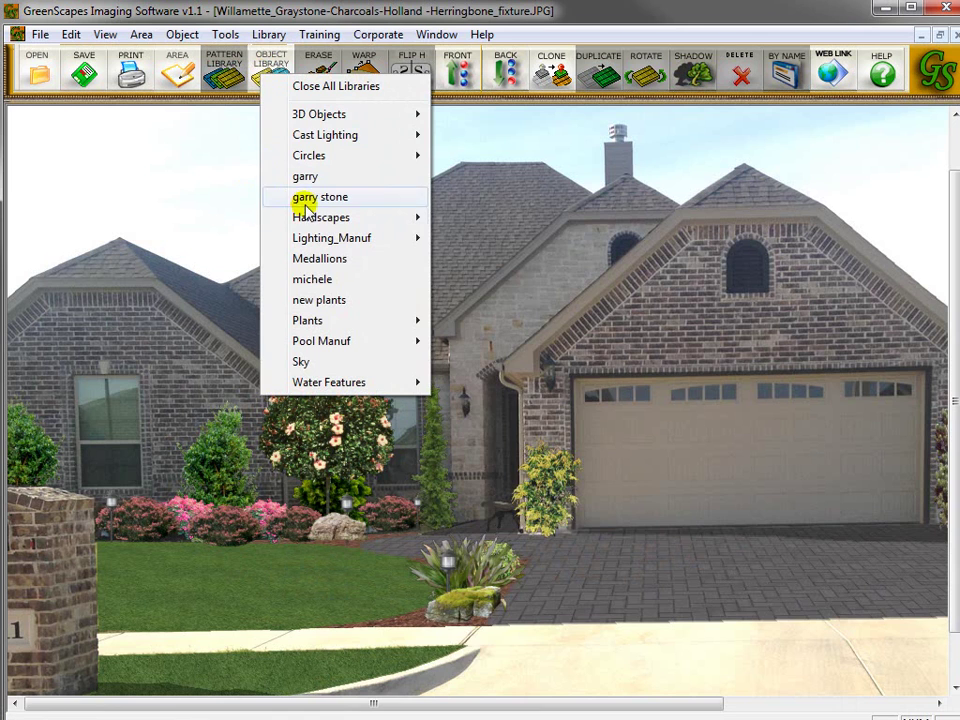
pyautogui.moveTo(306, 216)
pyautogui.click(495, 366)
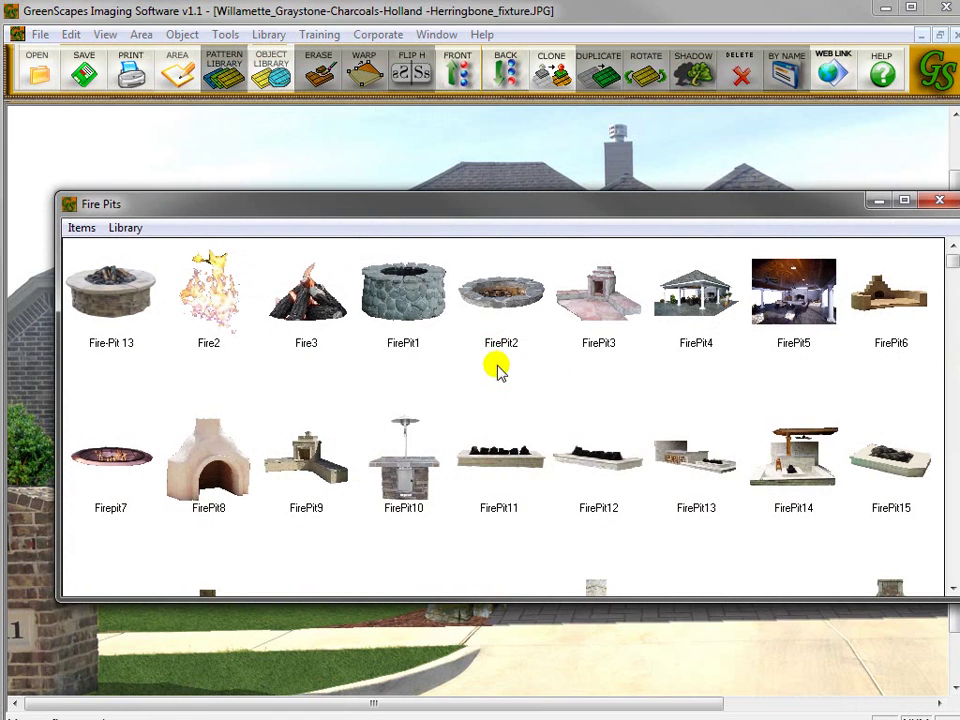
pyautogui.click(103, 300)
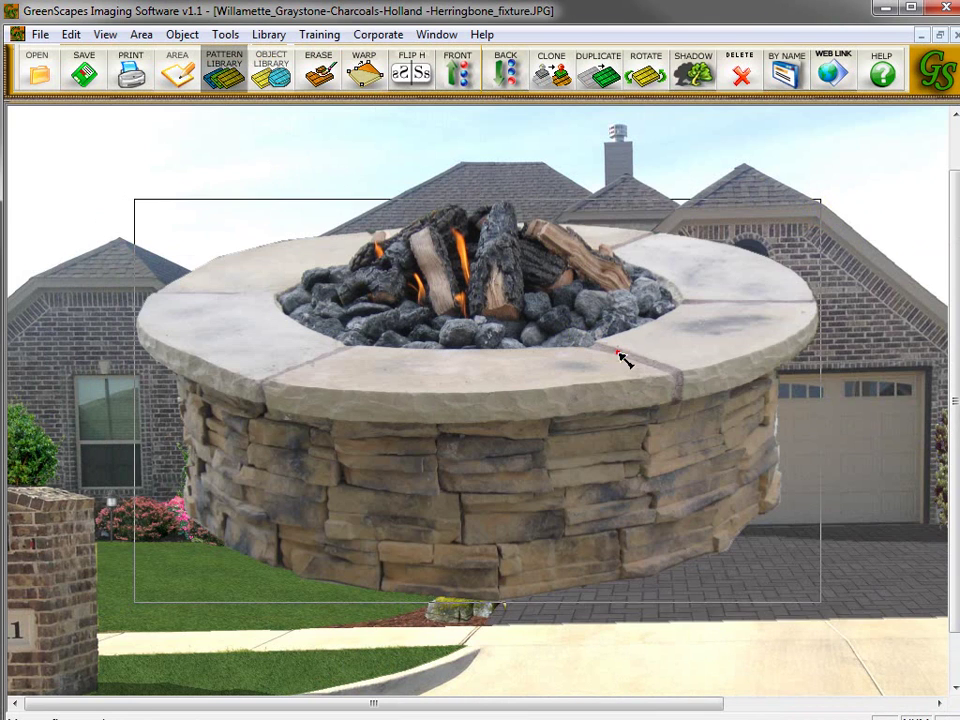
# Shrink the fire pit to about one fifth of its width and place it on the paver driveway beside the planting bed.
pyautogui.moveTo(617, 352); pyautogui.dragTo(720, 370)
pyautogui.moveTo(189, 206); pyautogui.dragTo(604, 480)
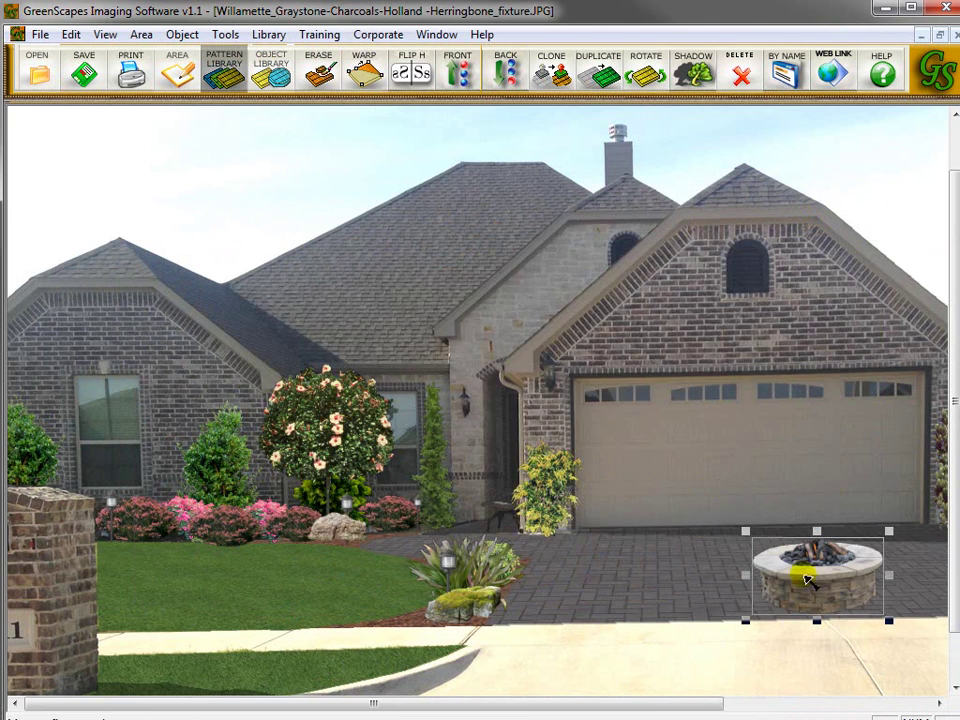
pyautogui.moveTo(781, 547); pyautogui.dragTo(615, 576)
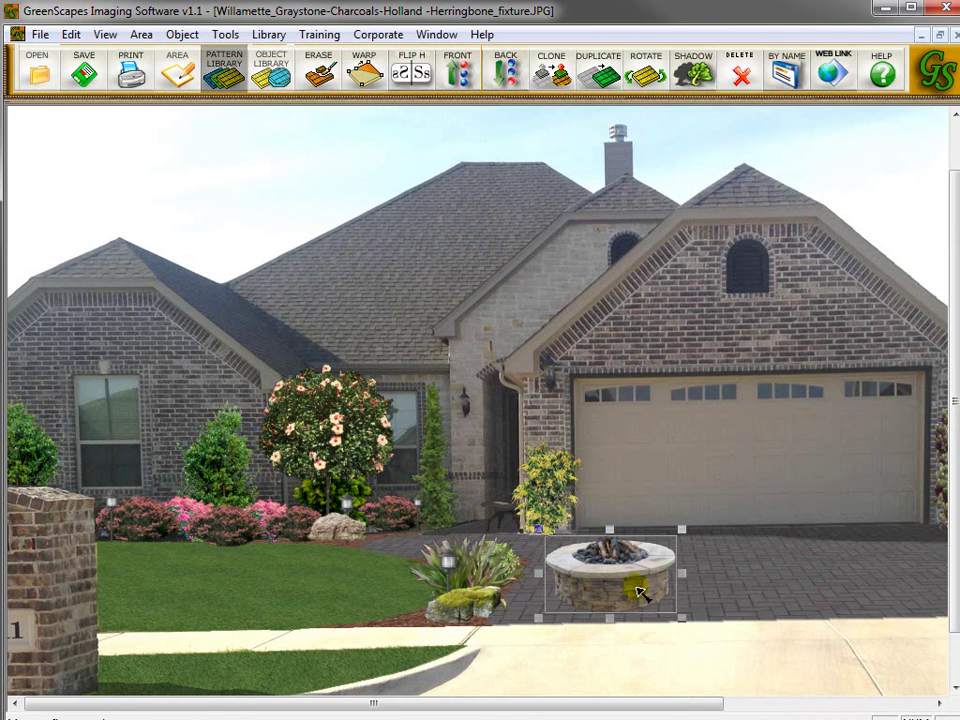